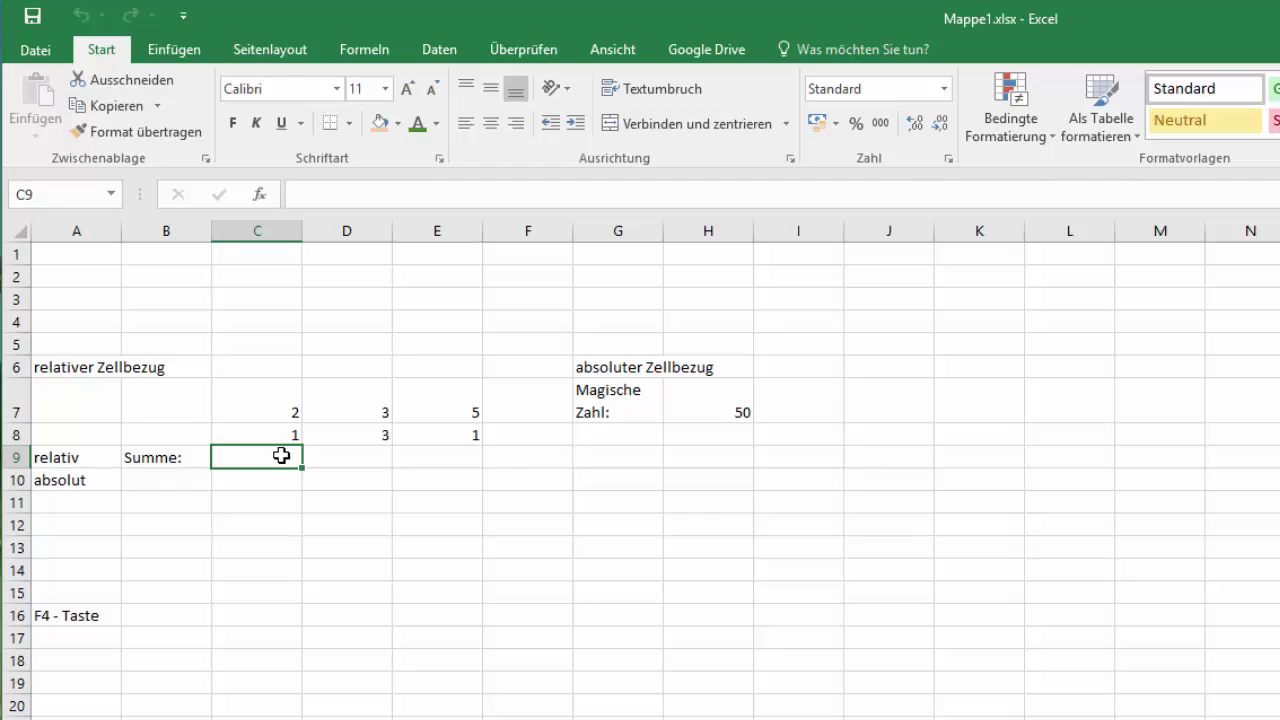
Step: Enter the formula =C7+C8 in C9 so it shows 3
left_click(279, 409)
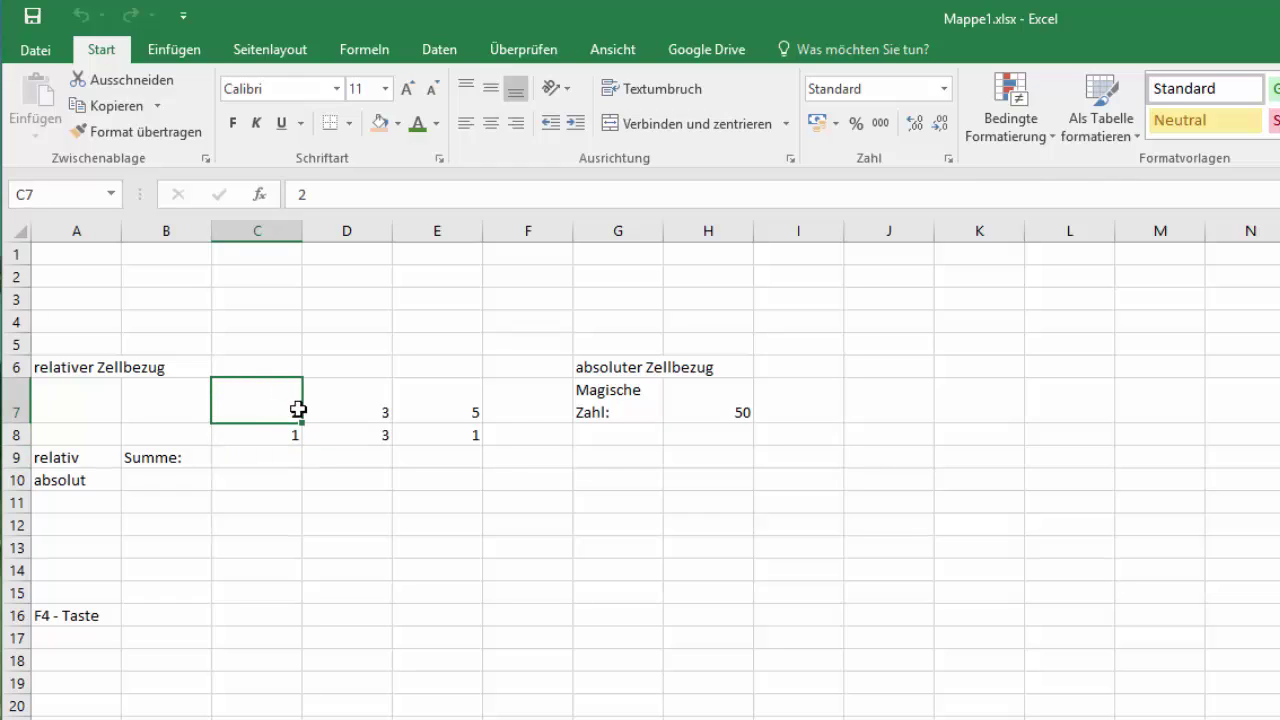
left_click(248, 458)
double_click(249, 459)
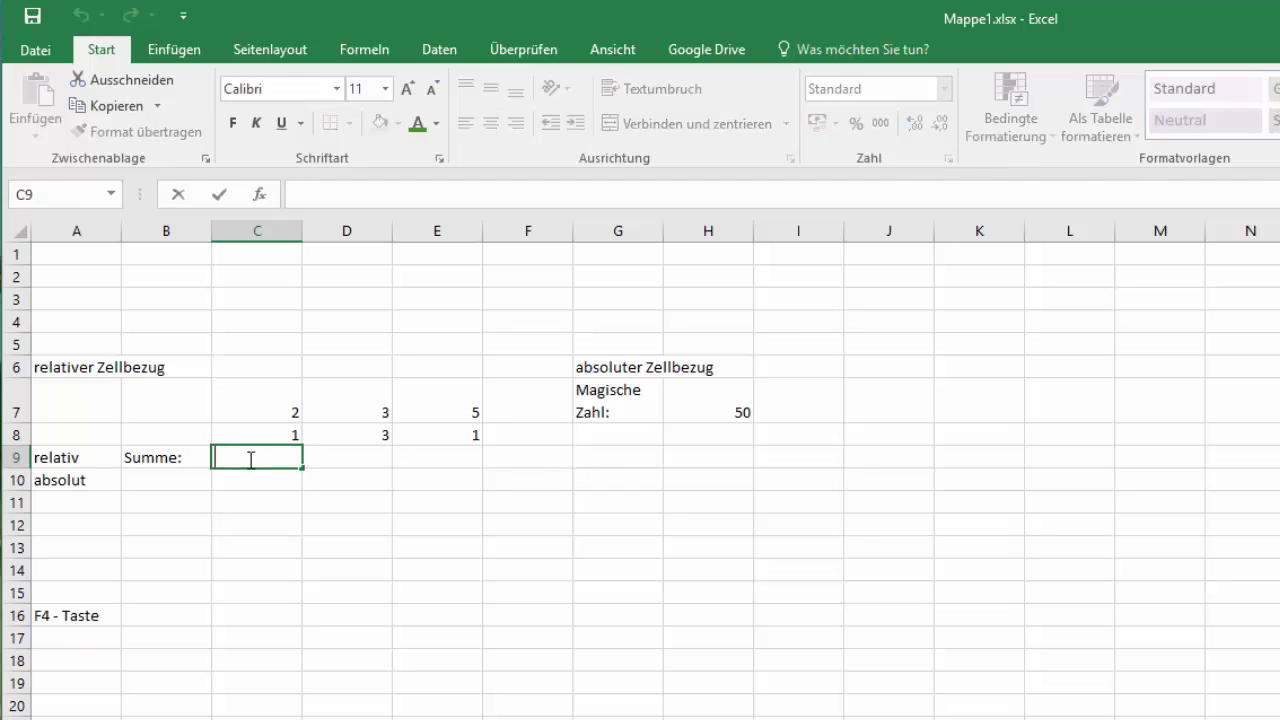
type("=")
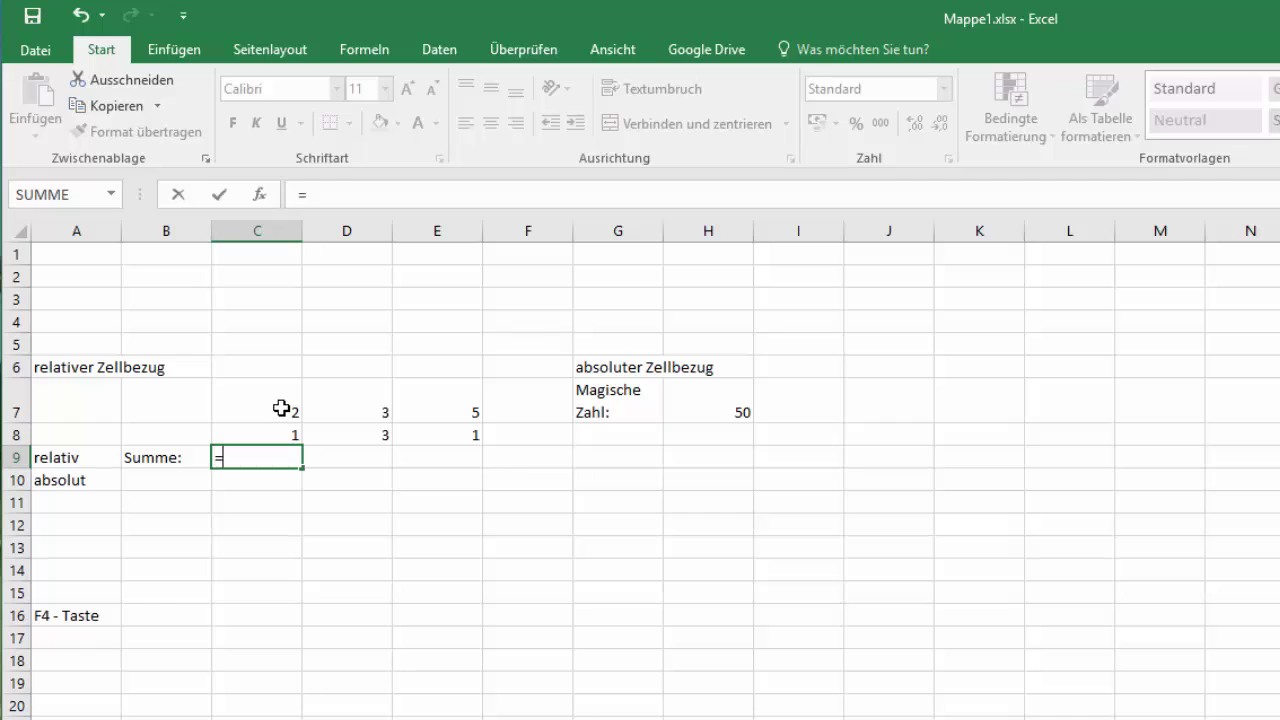
left_click(281, 408)
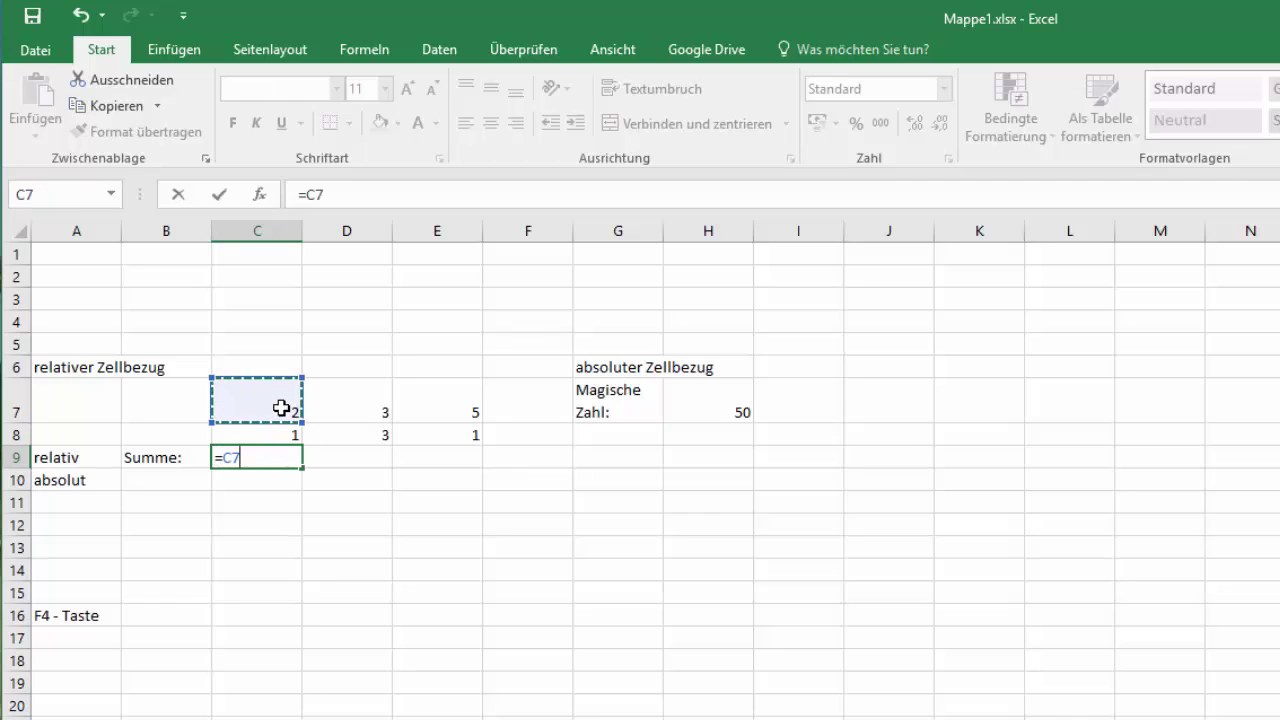
type("+")
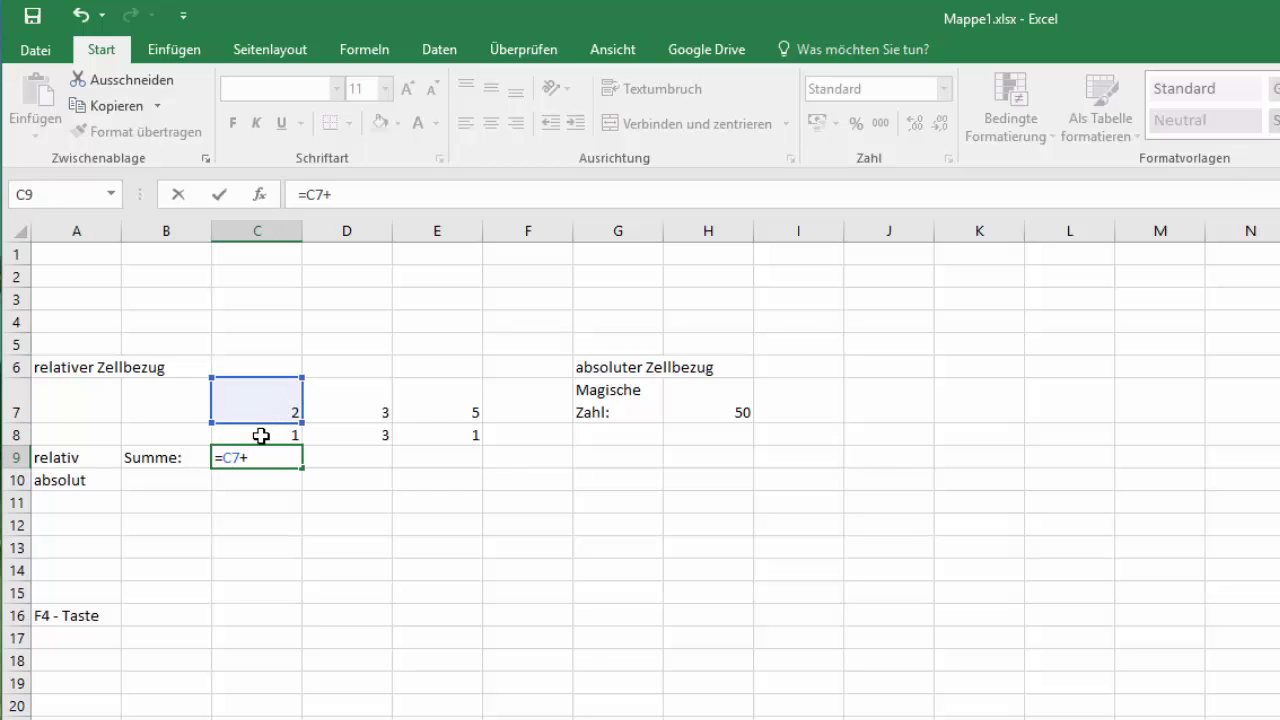
left_click(260, 435)
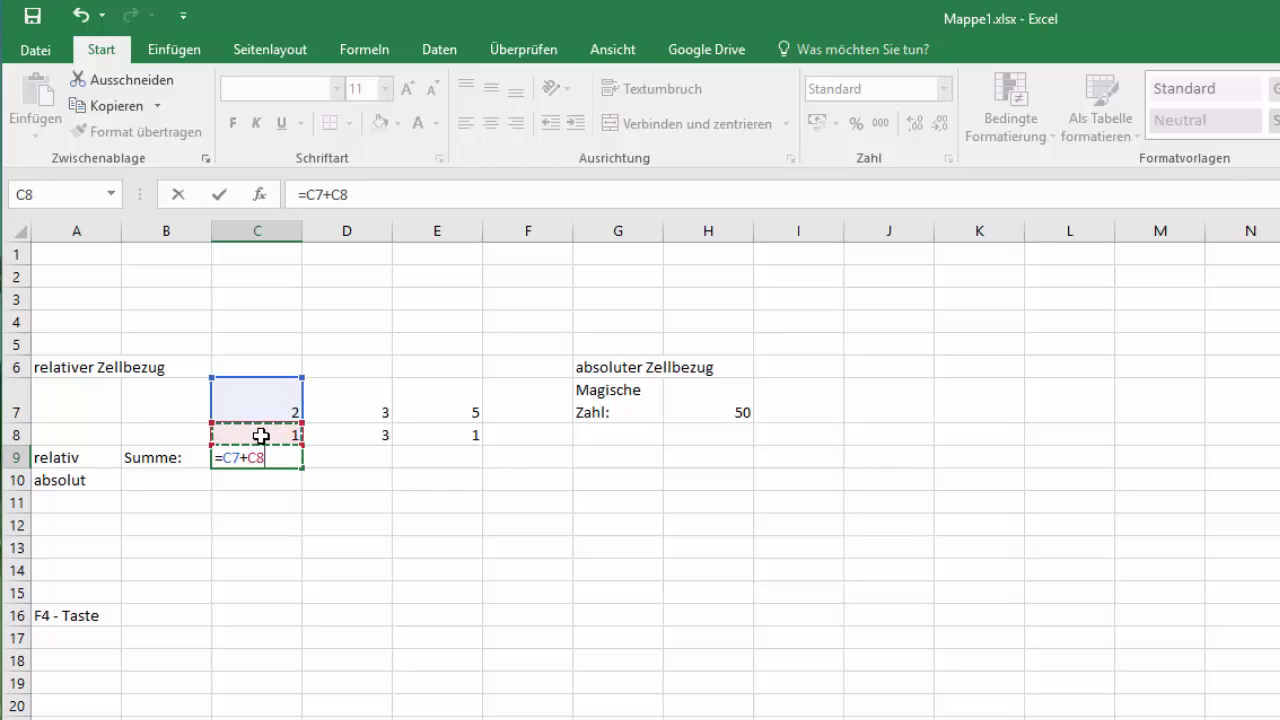
key("Return")
left_click(252, 456)
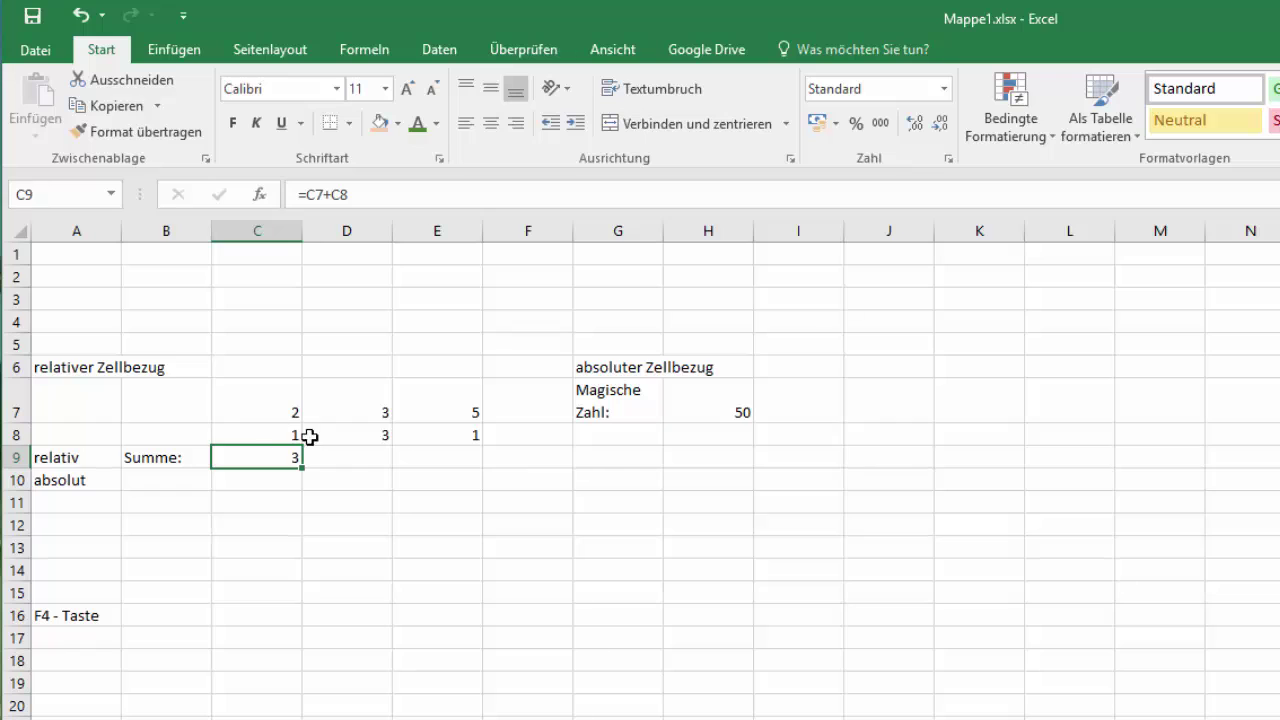
left_click(370, 464)
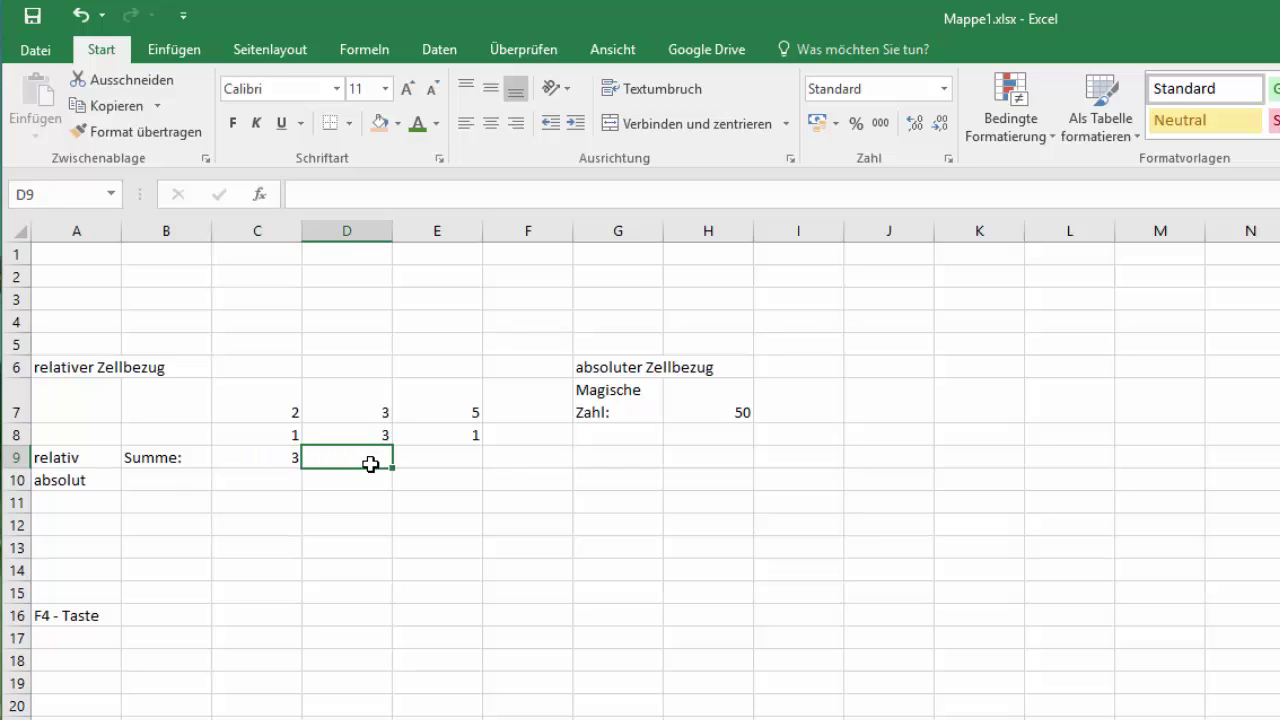
type("=")
left_click(372, 403)
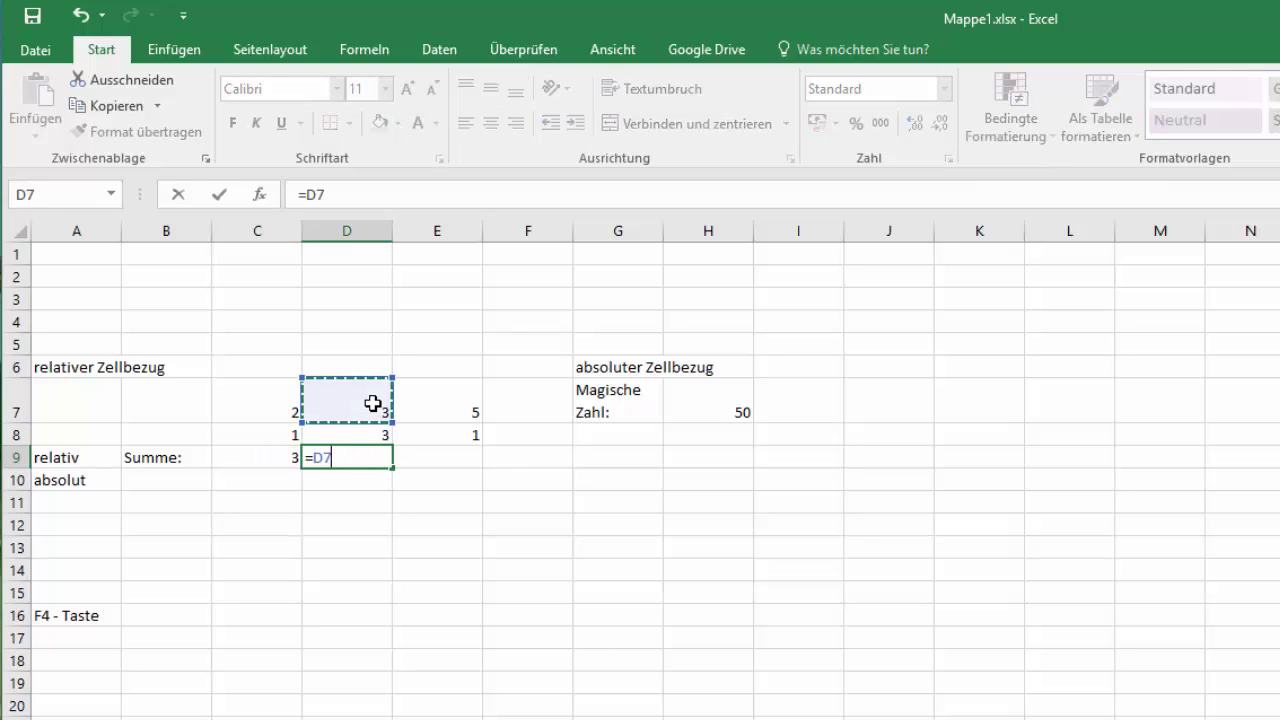
type("+")
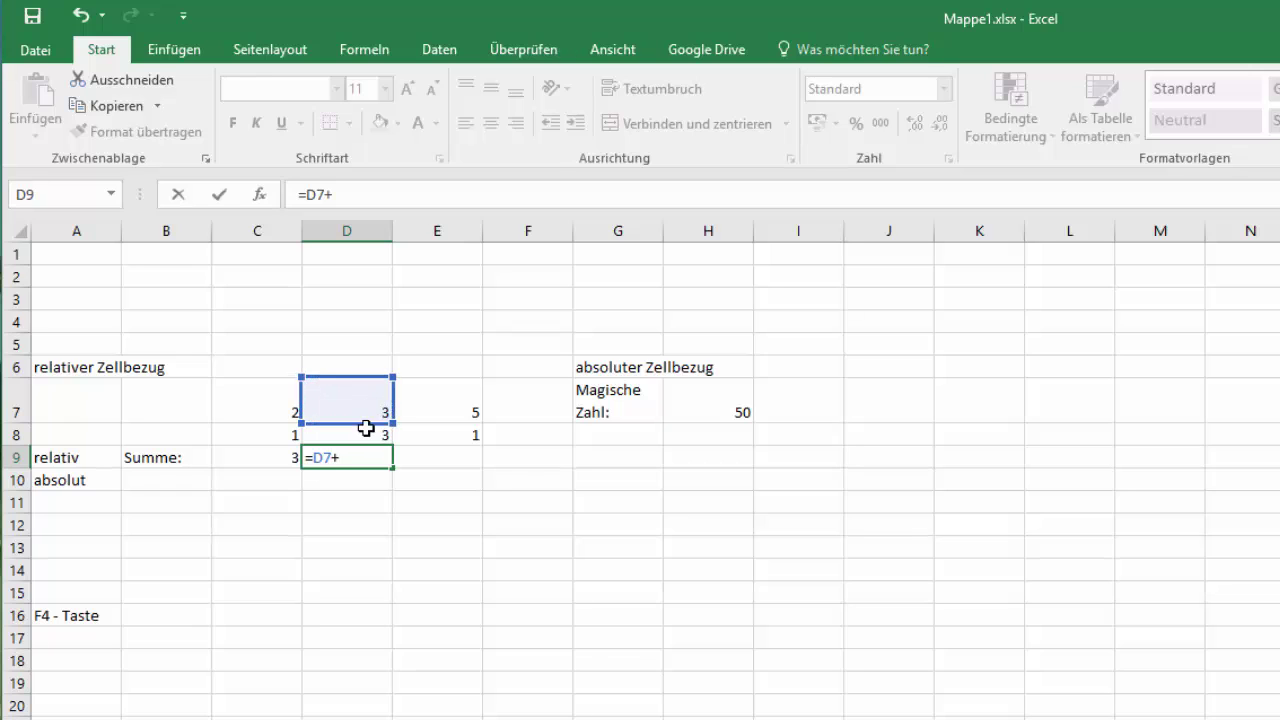
left_click(366, 429)
key("Return")
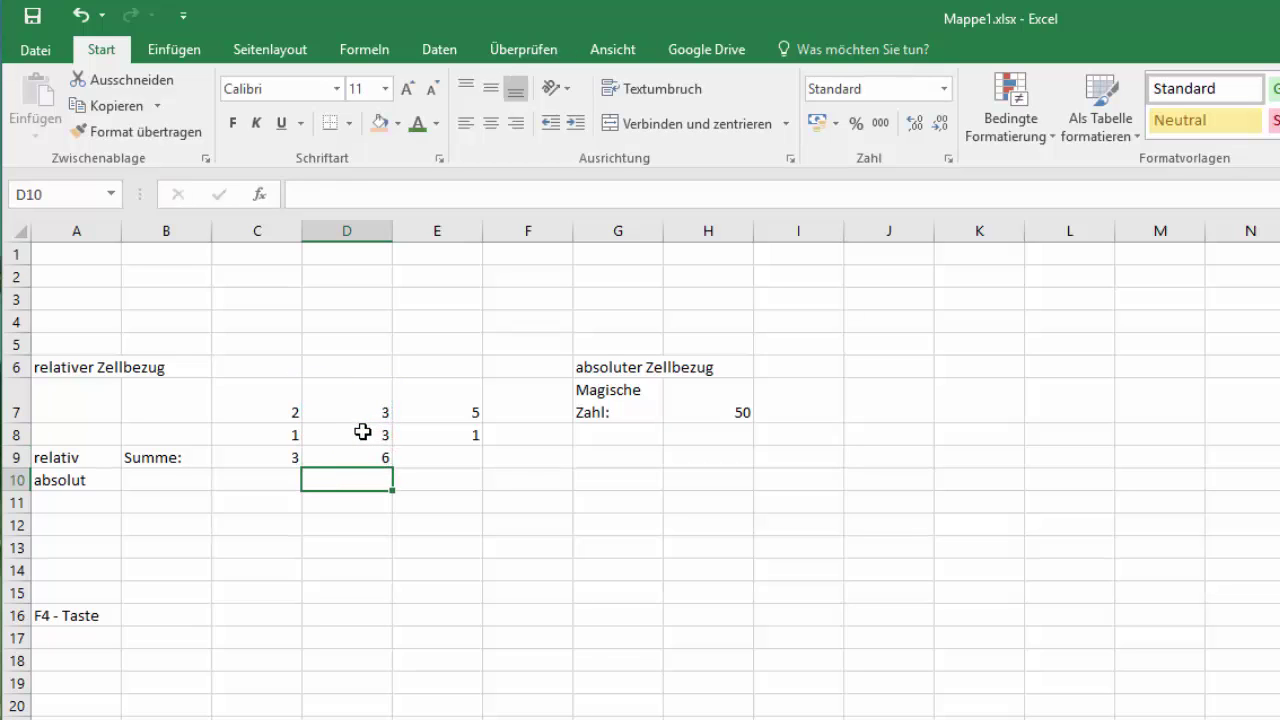
left_click(352, 454)
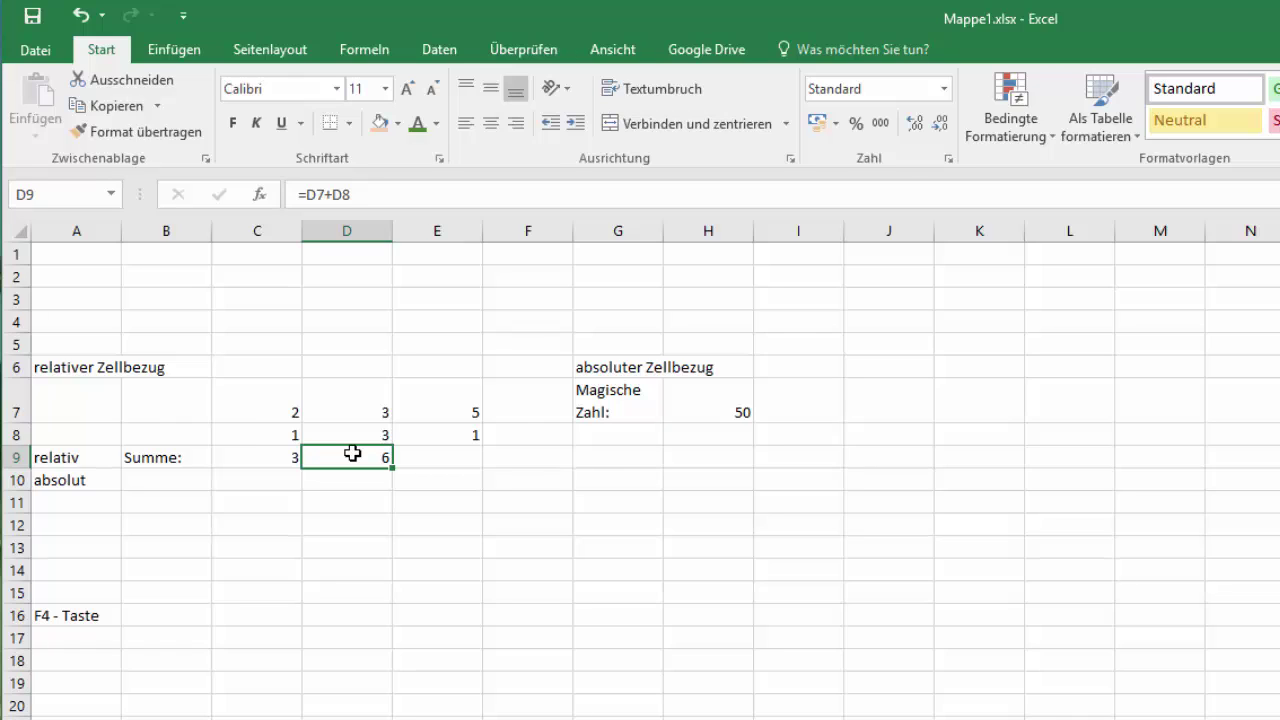
key("Delete")
left_click(278, 458)
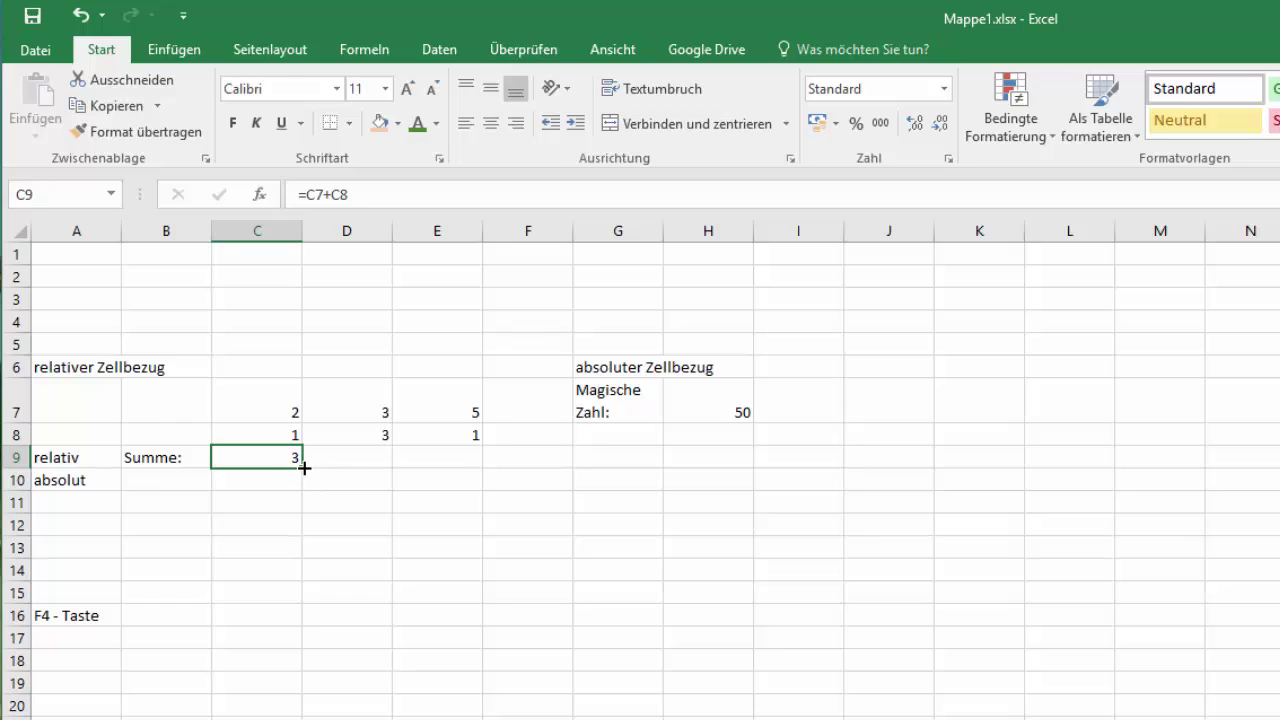
Step: Fill the C9 sum formula right into D9 and E9
left_click_drag(302, 467, 386, 467)
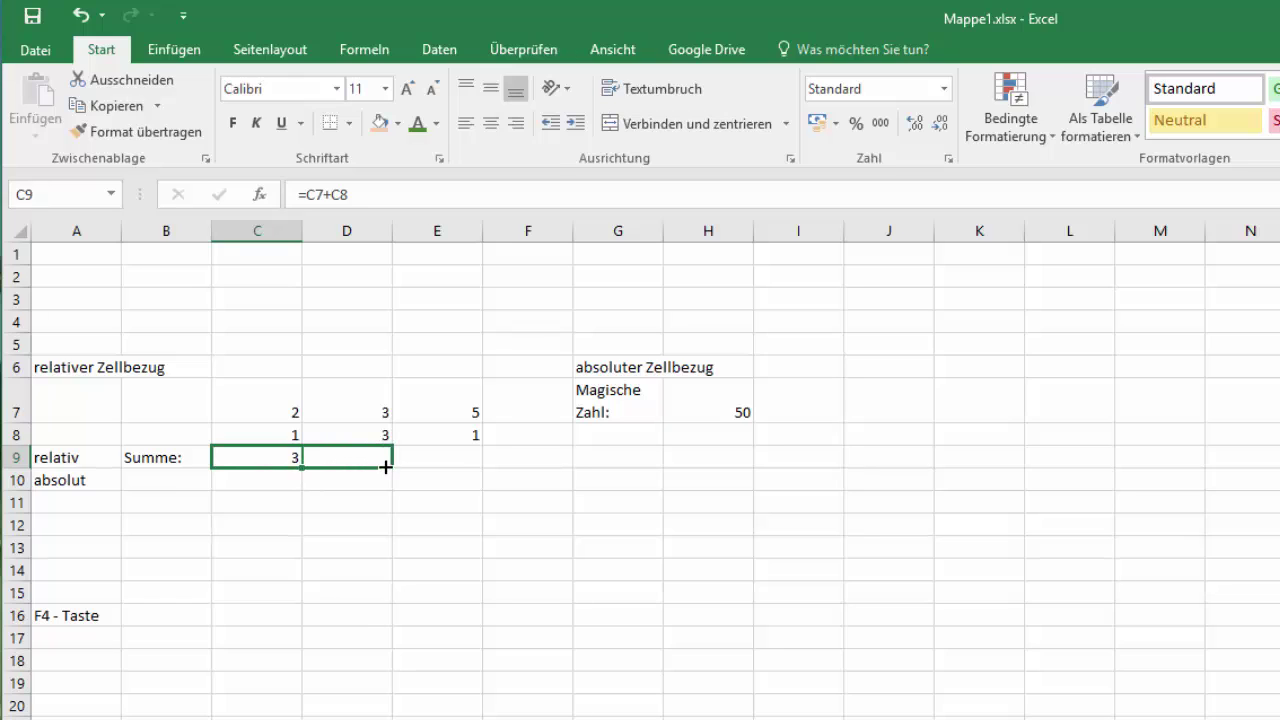
left_click_drag(441, 468, 440, 468)
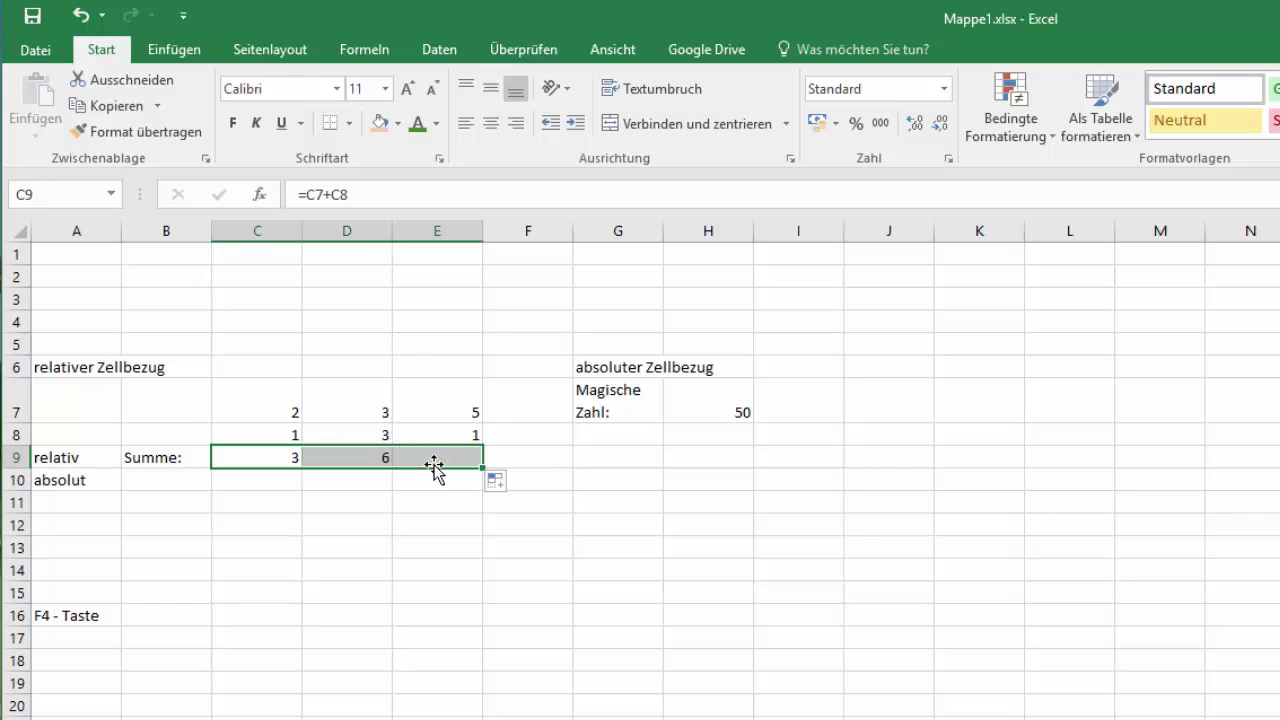
left_click(370, 456)
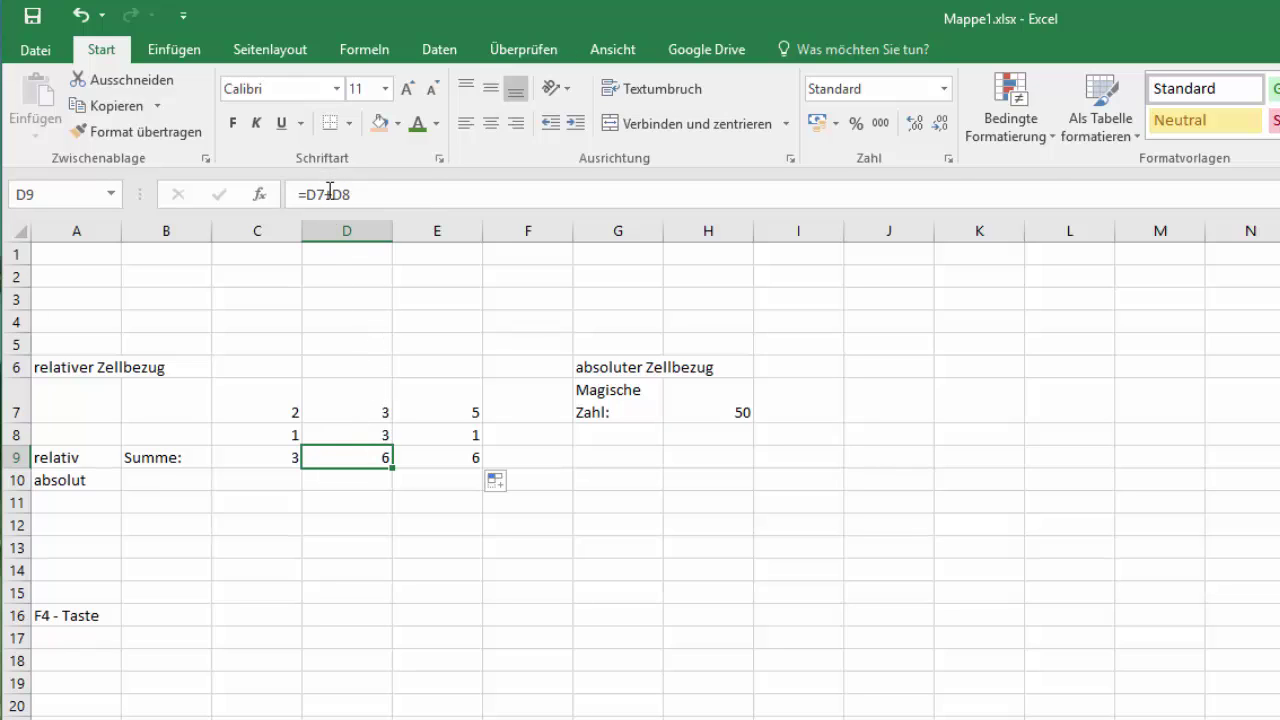
Step: Compare the adjusted formulas =D7+D8 and =E7+E8 against the original in C9
left_click(359, 408)
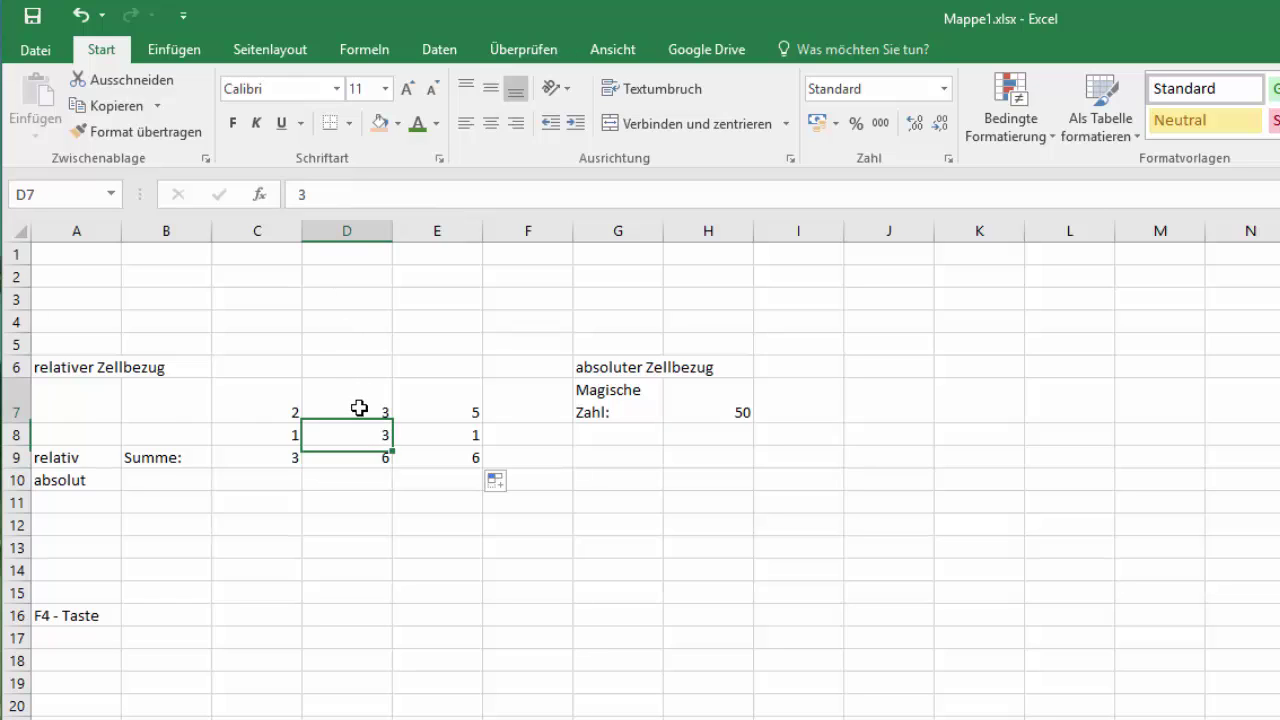
left_click(350, 431)
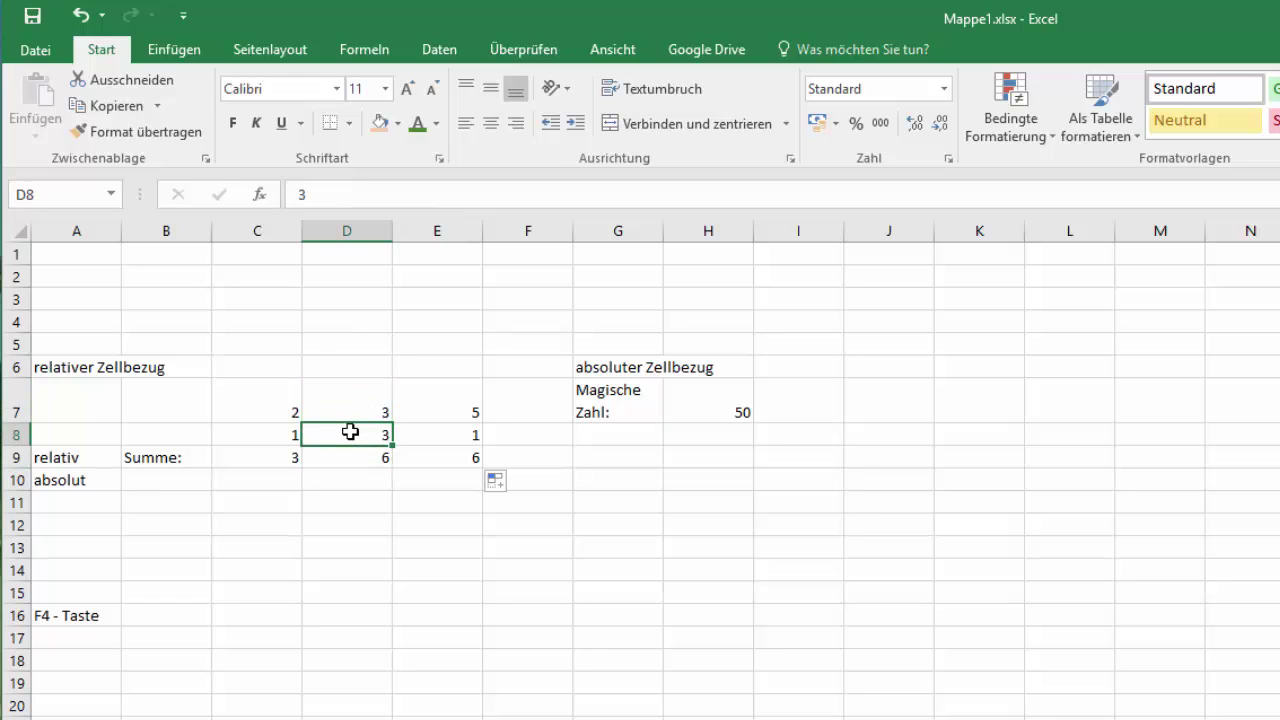
left_click(265, 461)
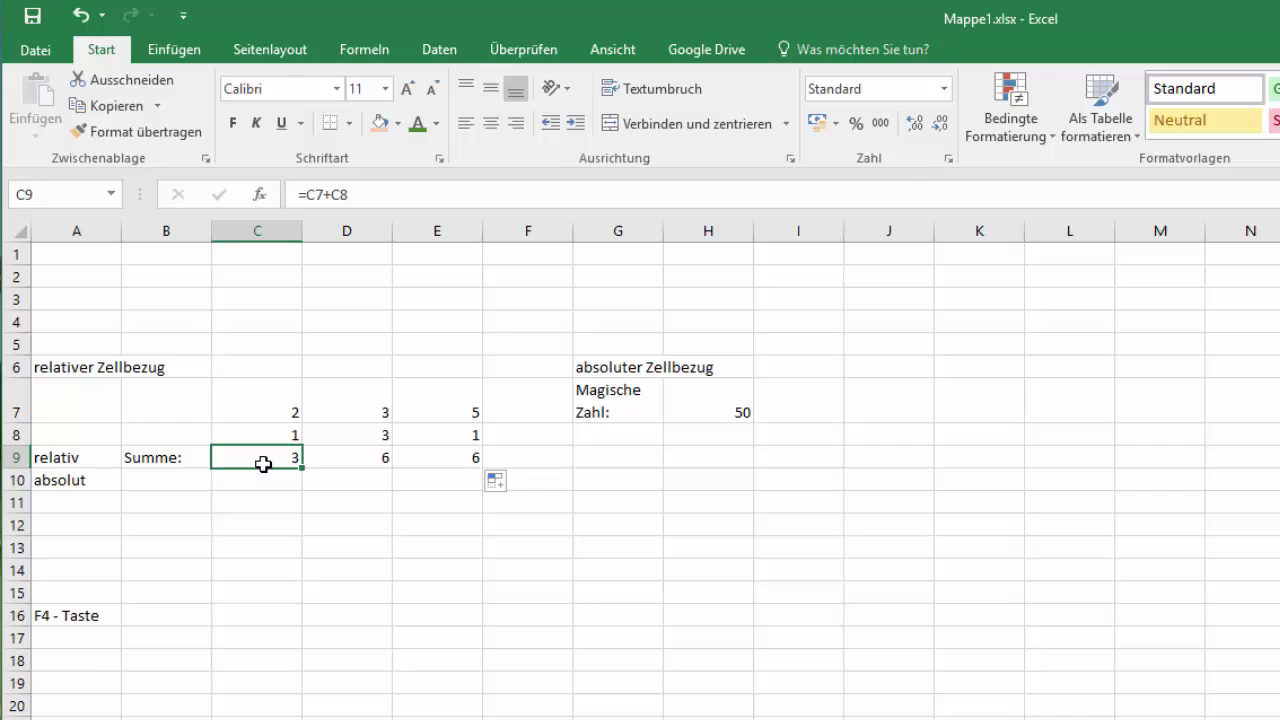
left_click(353, 459)
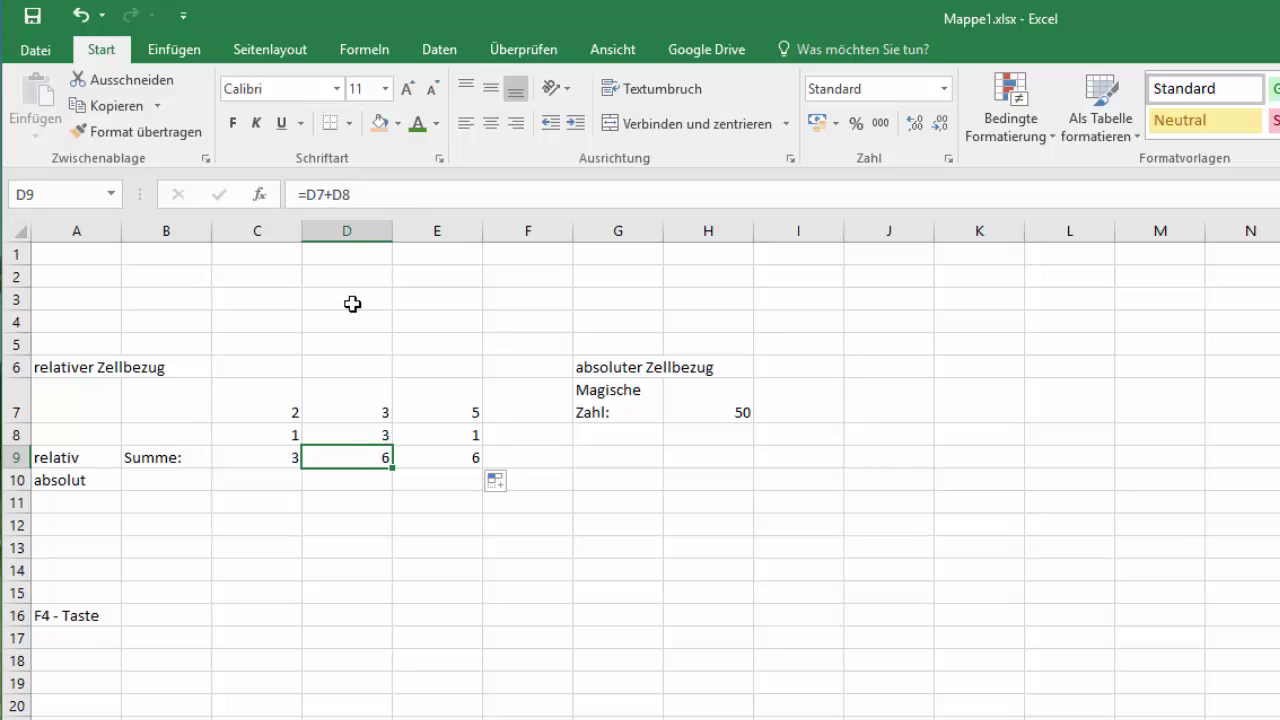
left_click(447, 466)
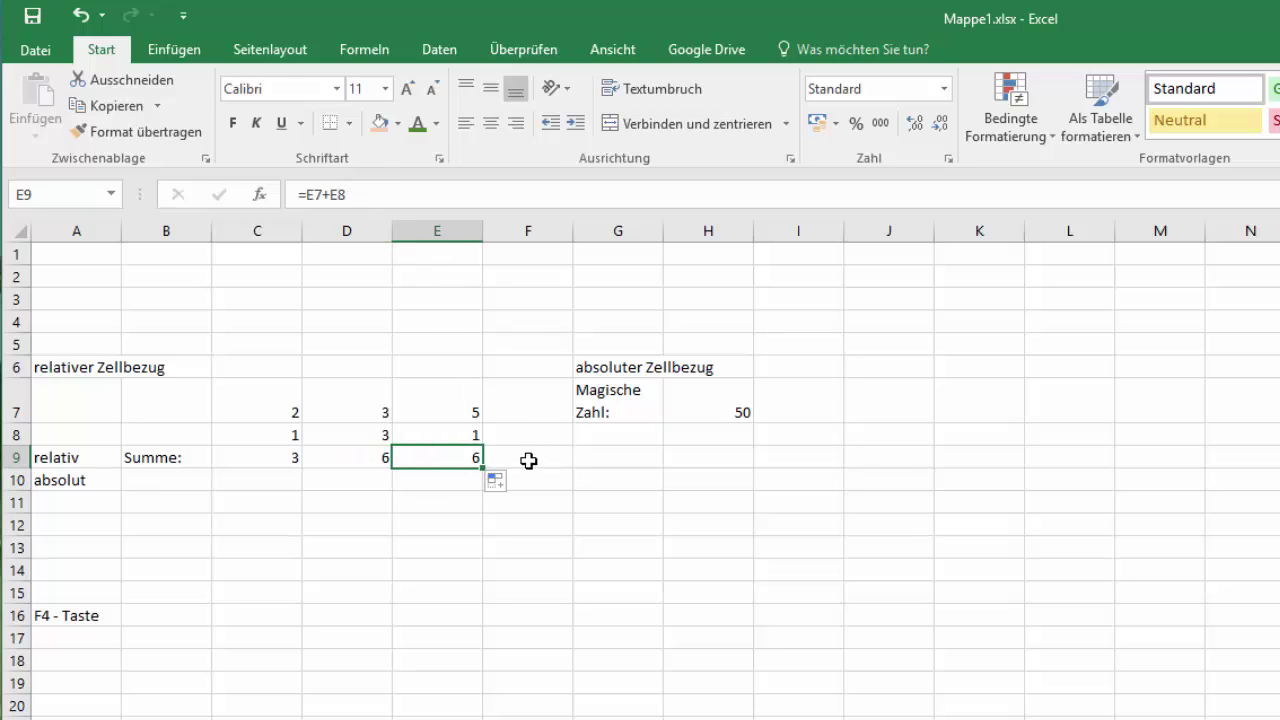
Step: Extend the sum formula into F9 and check it while F7 is empty
left_click_drag(492, 452, 457, 462)
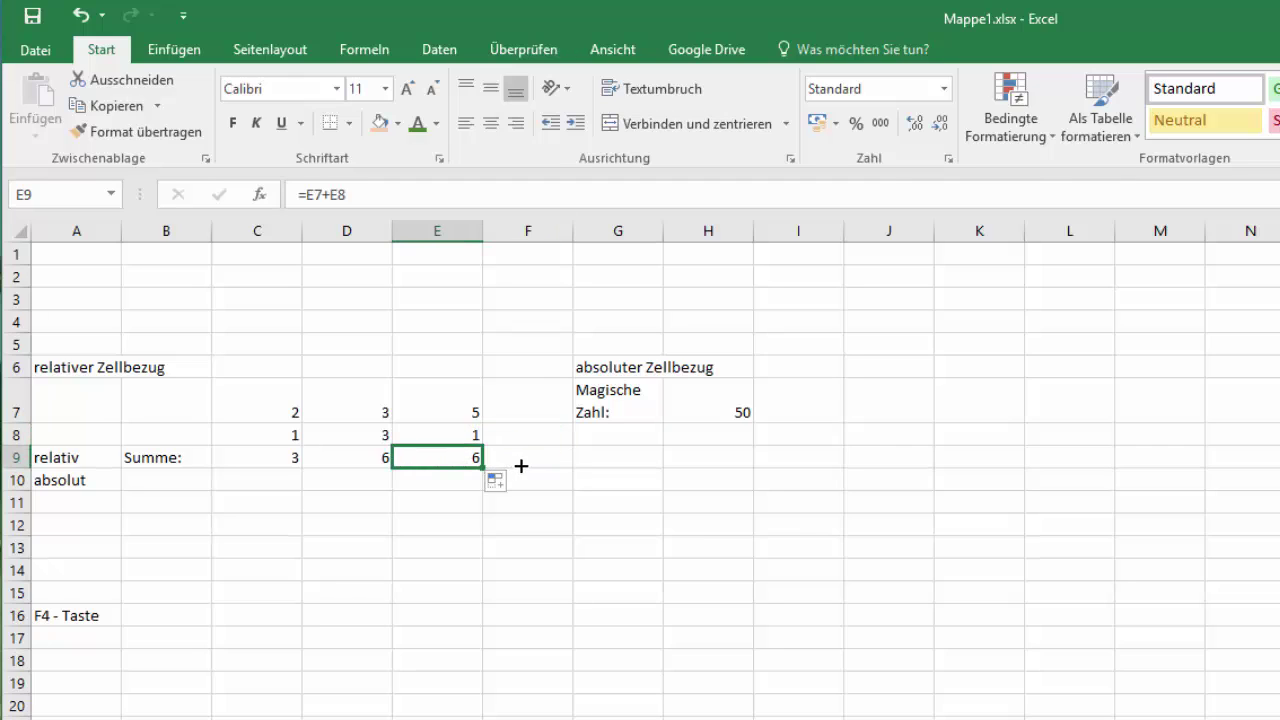
left_click_drag(492, 467, 535, 465)
left_click(510, 495)
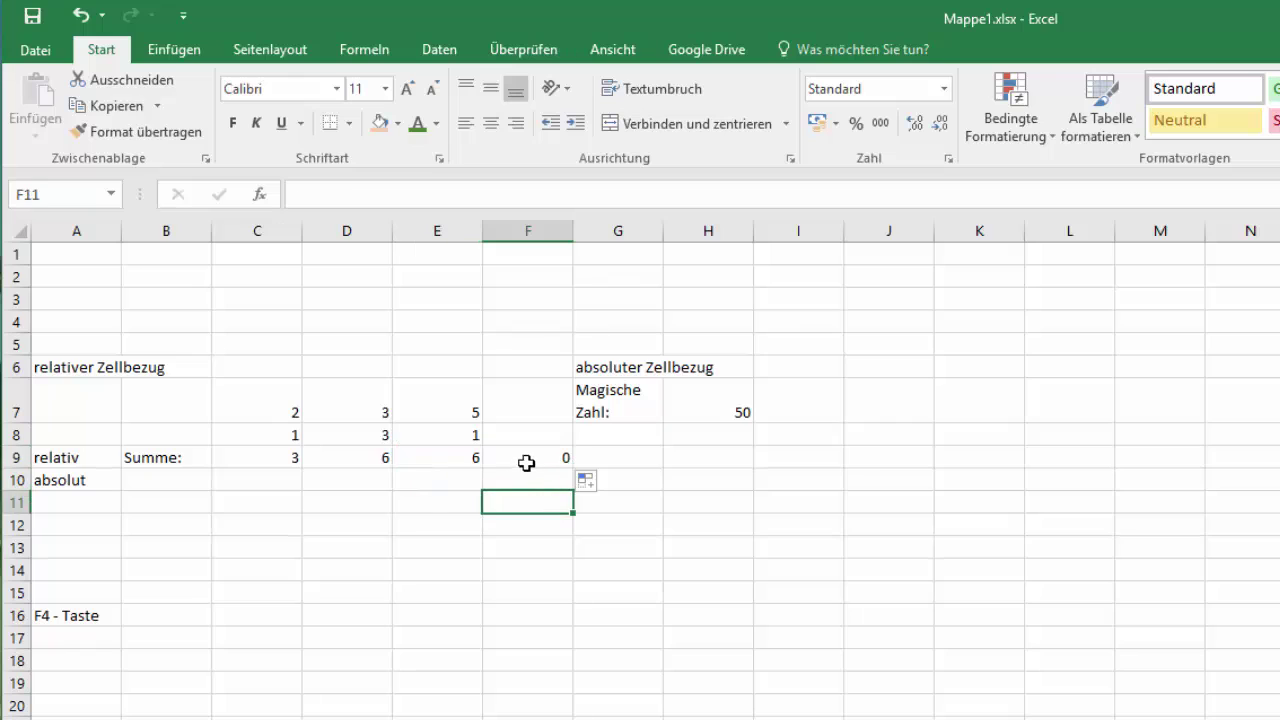
left_click(526, 457)
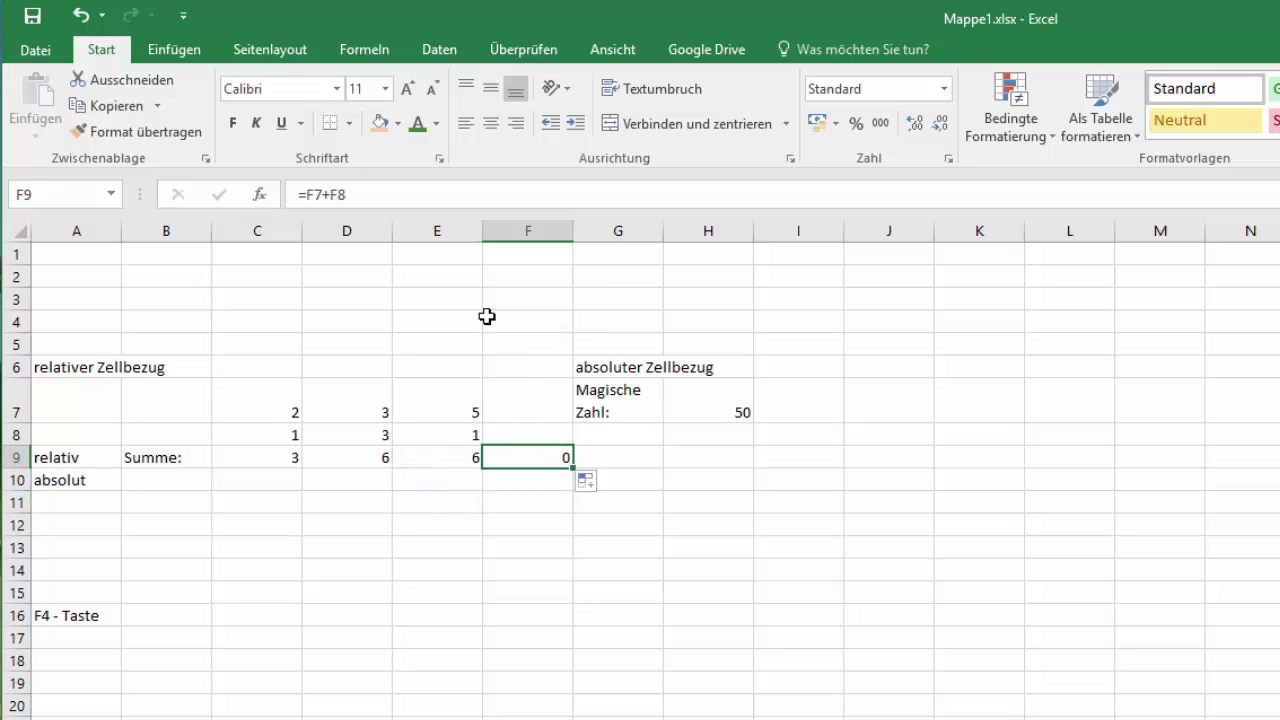
left_click(530, 407)
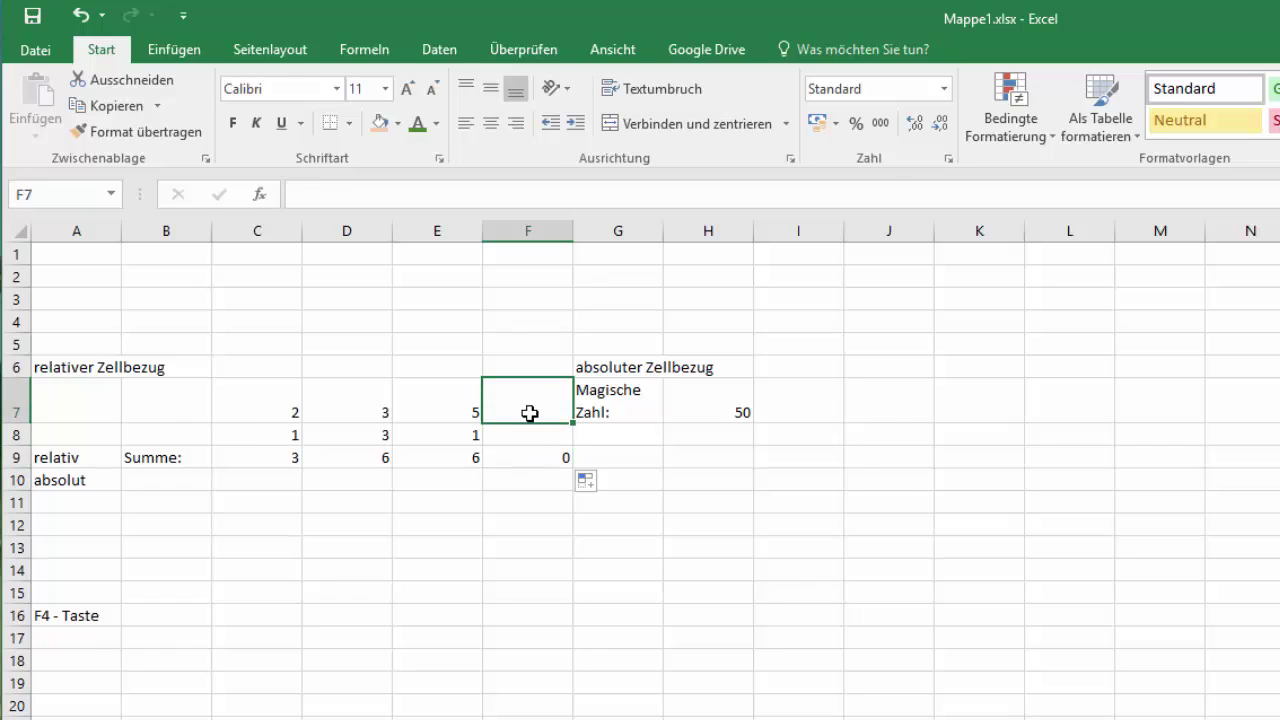
Step: Enter 3 in F7 and 5 in F8 so F9 sums to 8
left_click(526, 447)
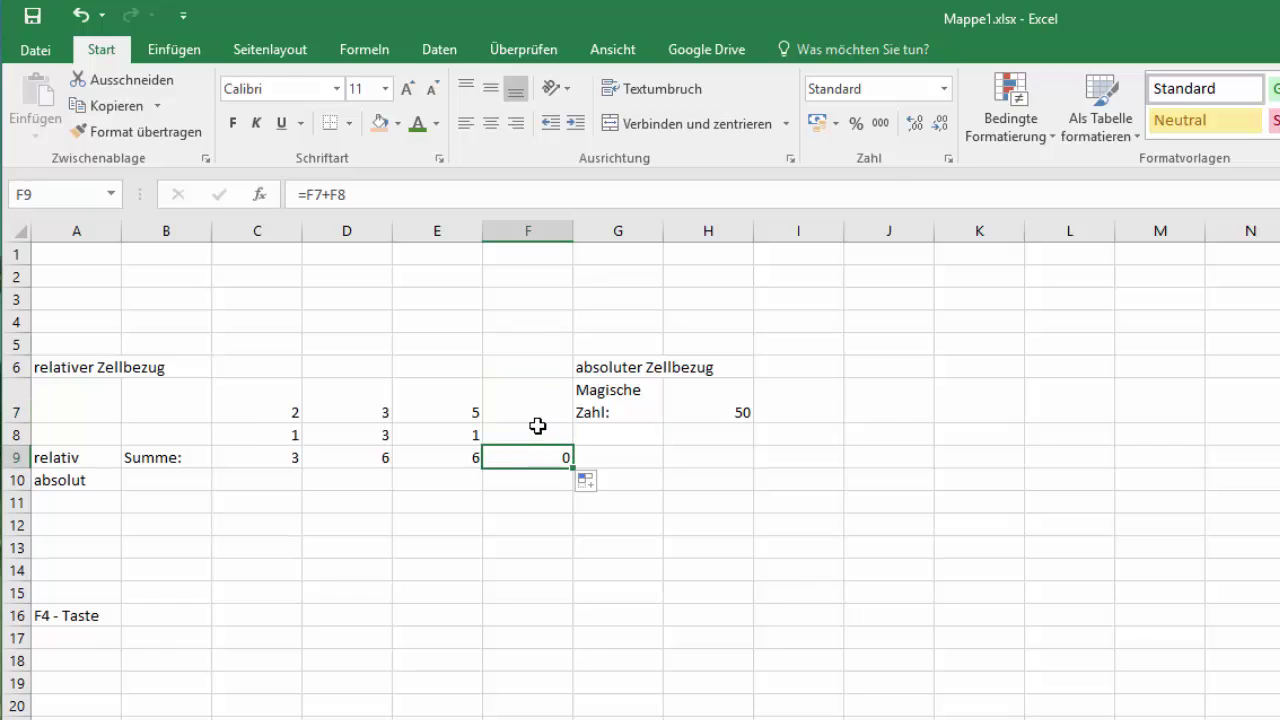
left_click(537, 414)
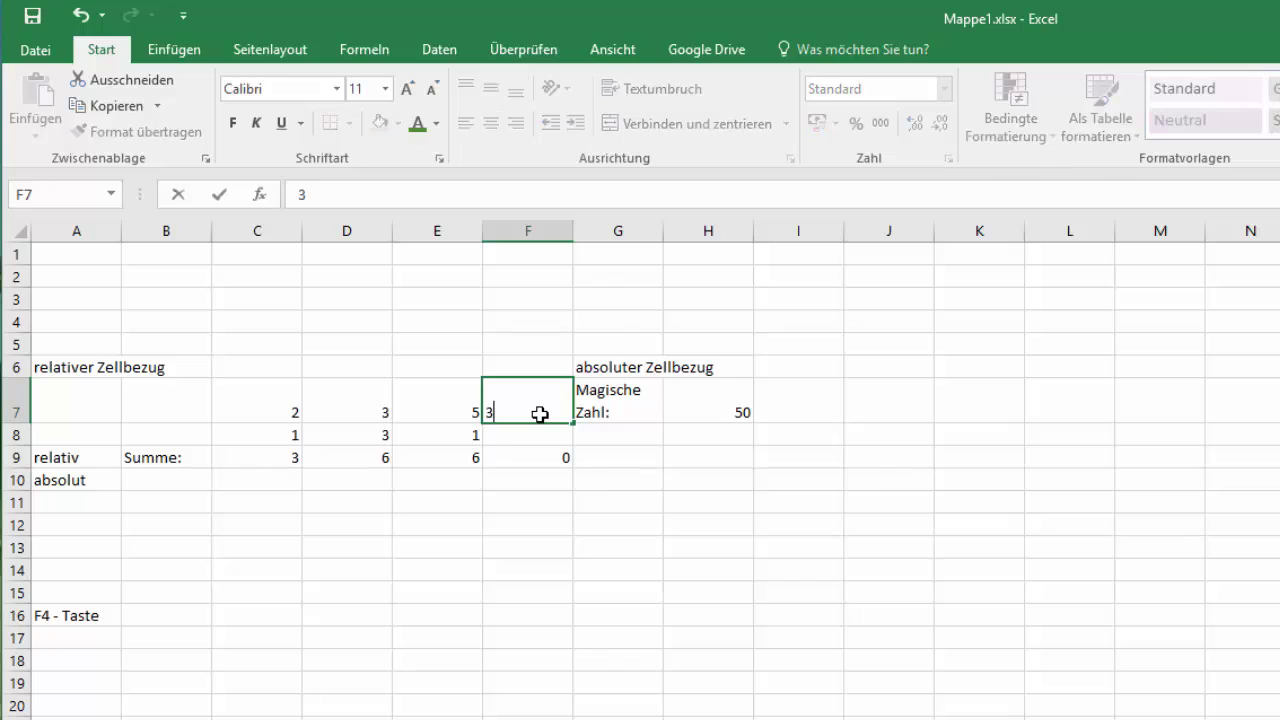
type("3")
key("Return")
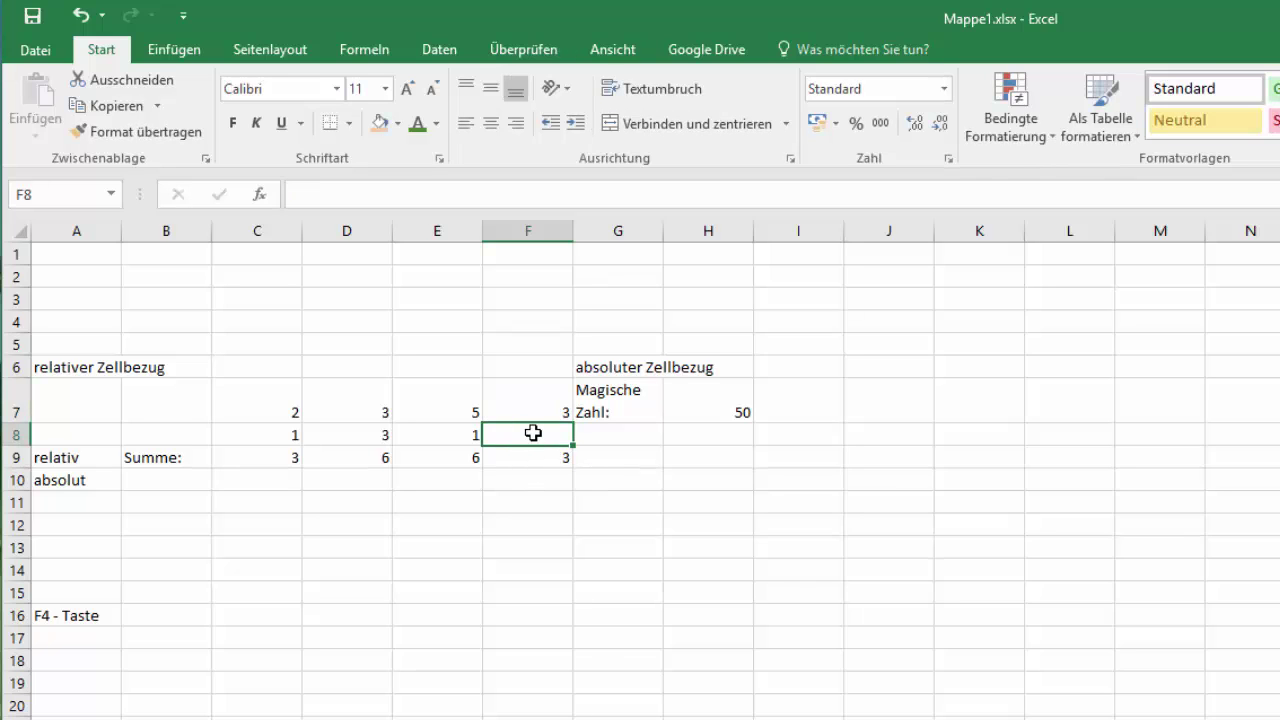
double_click(533, 432)
type("5")
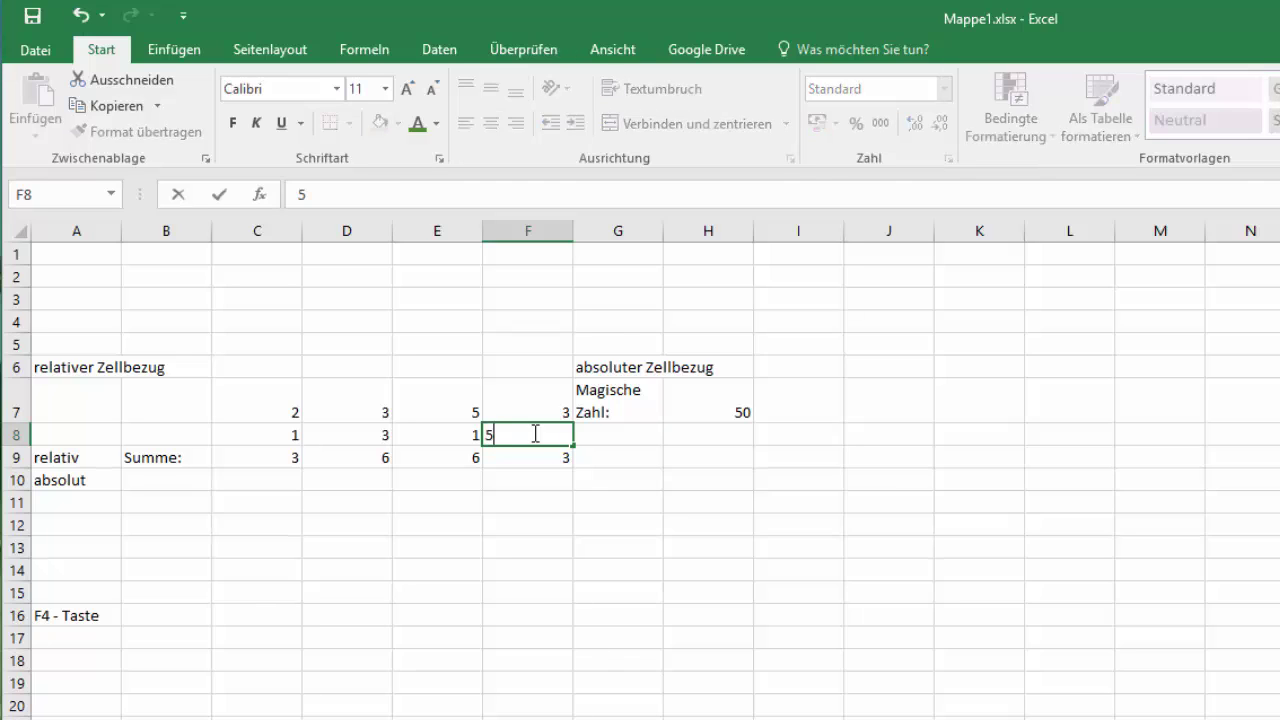
left_click(537, 474)
left_click(552, 450)
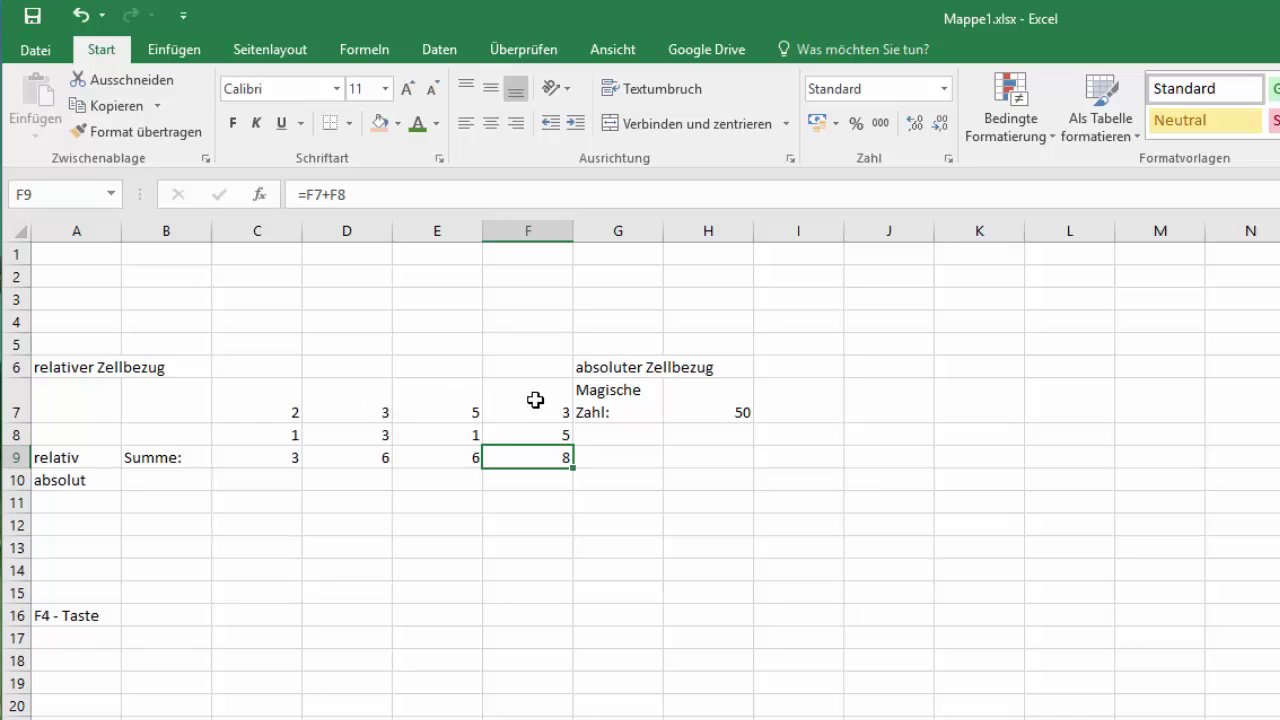
left_click(718, 405)
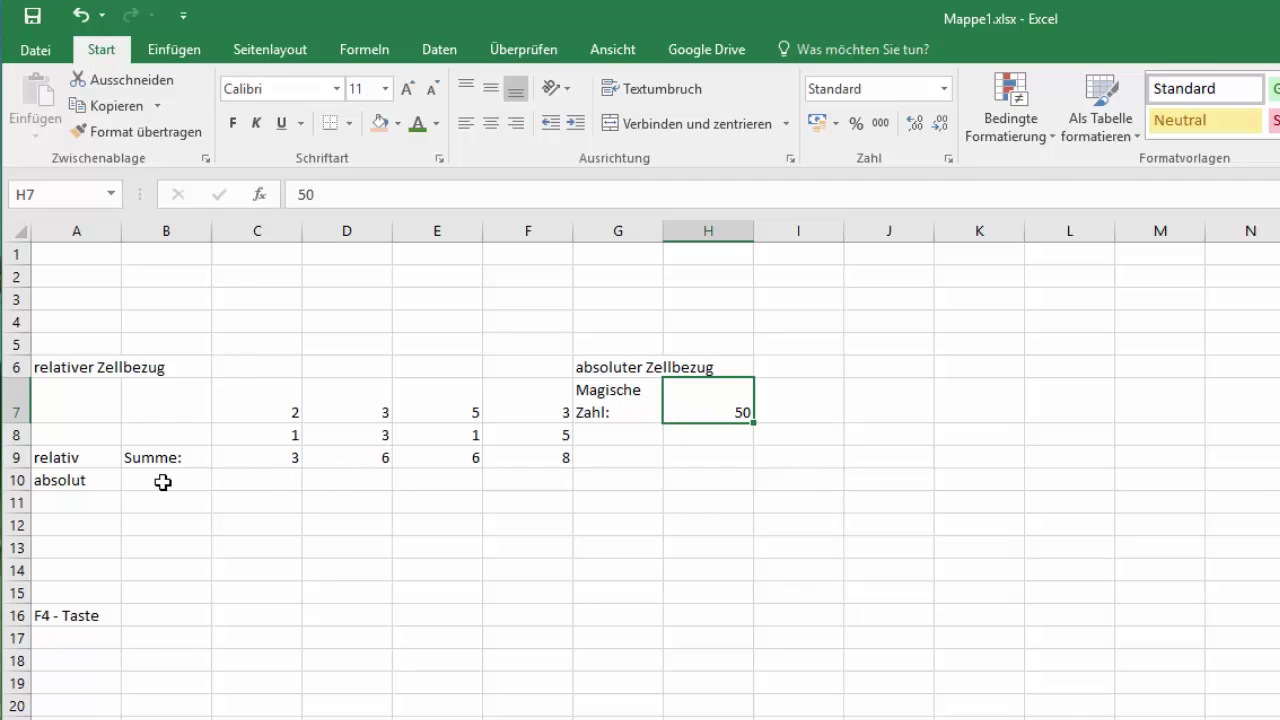
Step: Enter =C9+H7 in C10 to add the magic number 50, giving 53
left_click(293, 480)
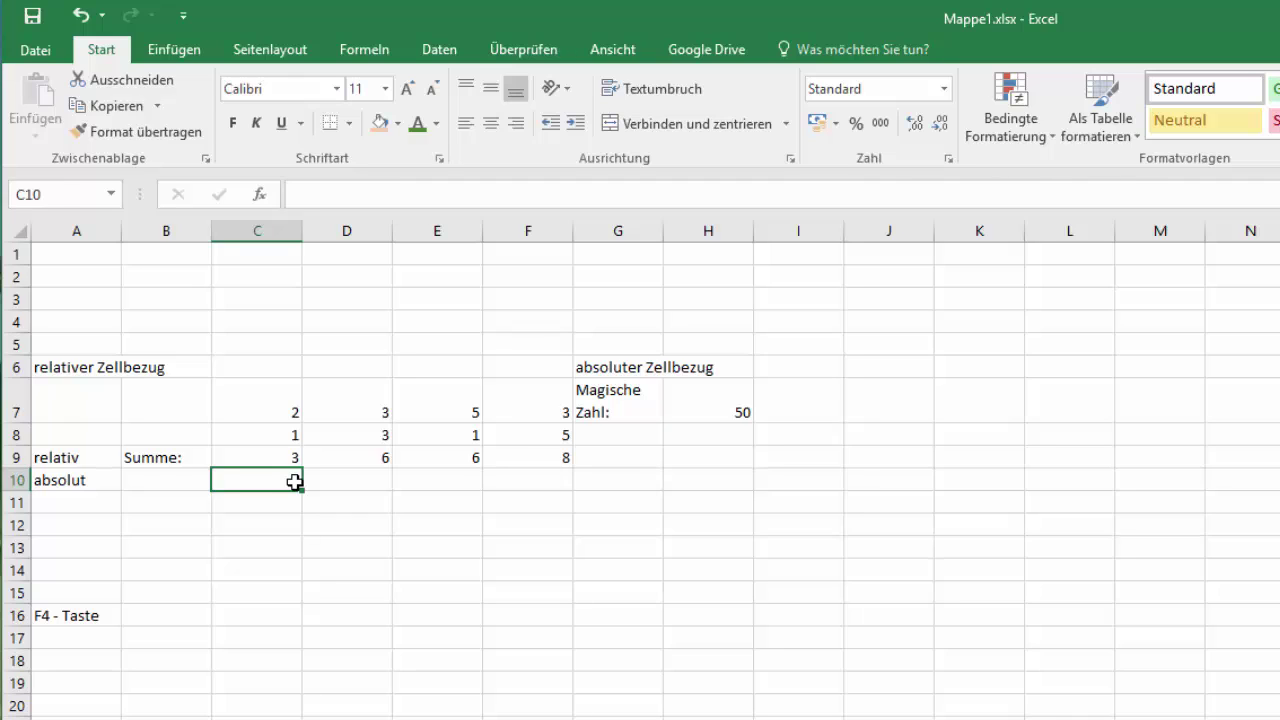
type("=")
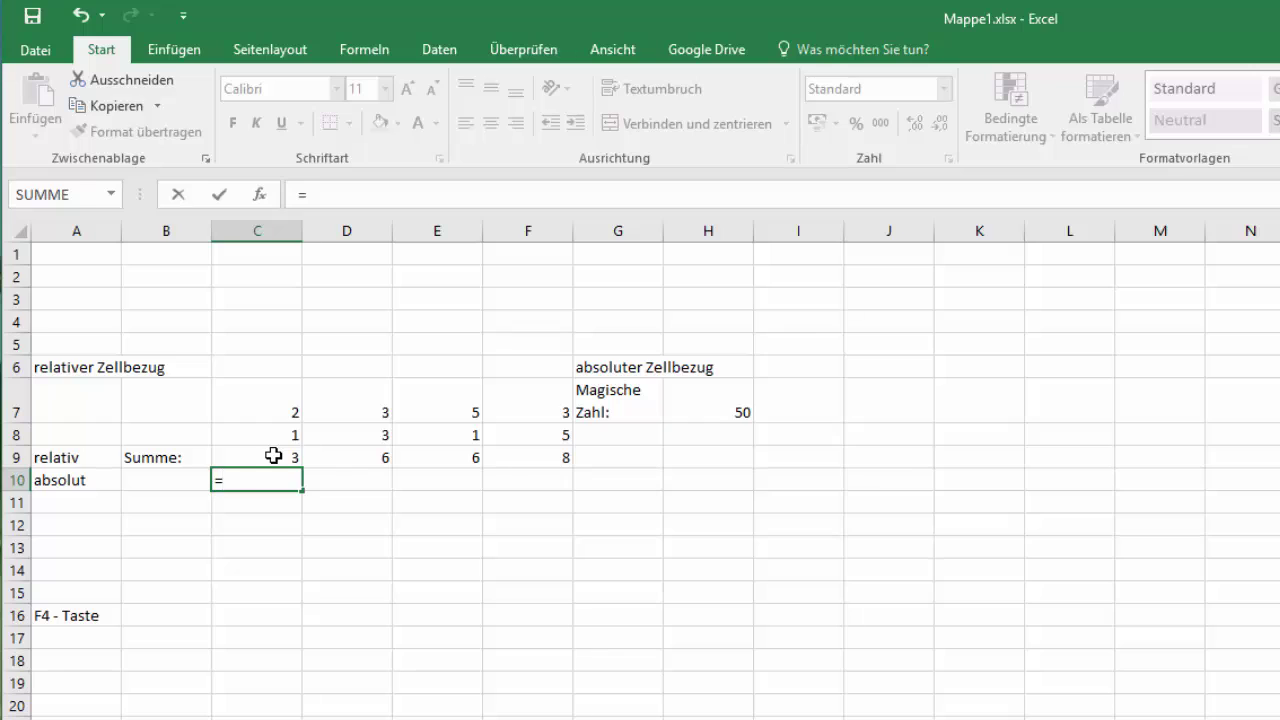
left_click(273, 456)
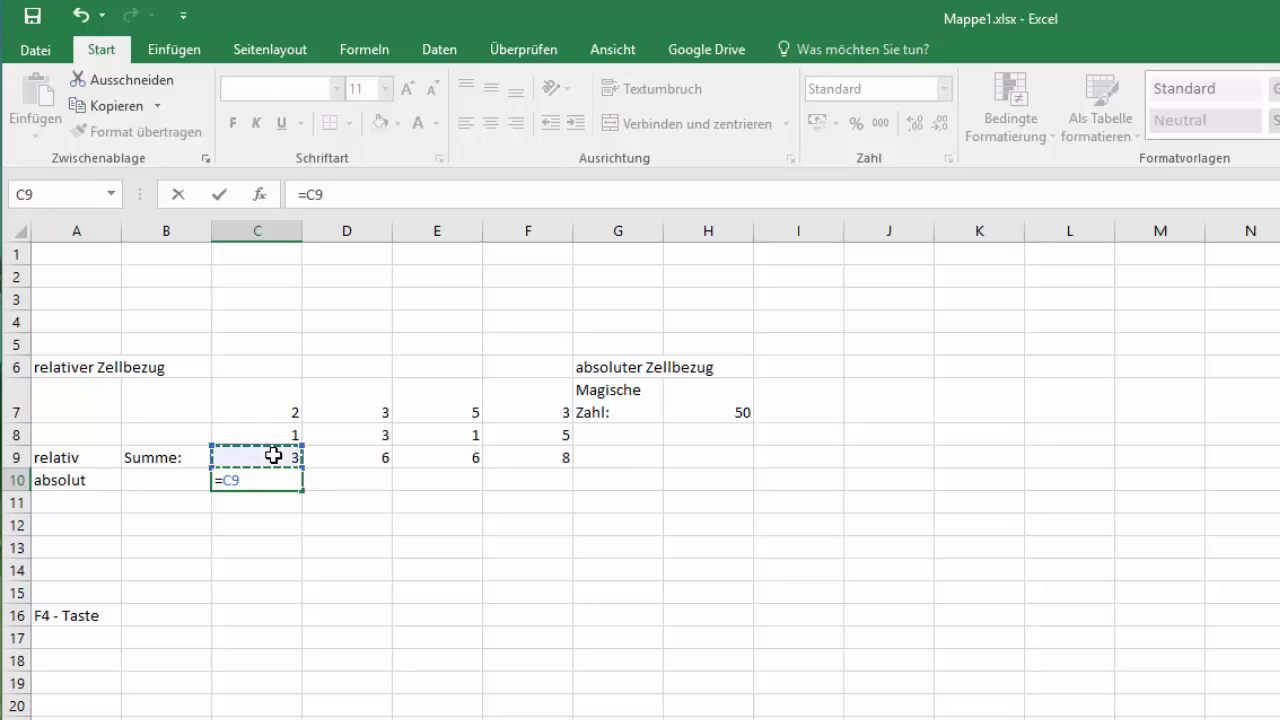
type("+")
left_click(726, 405)
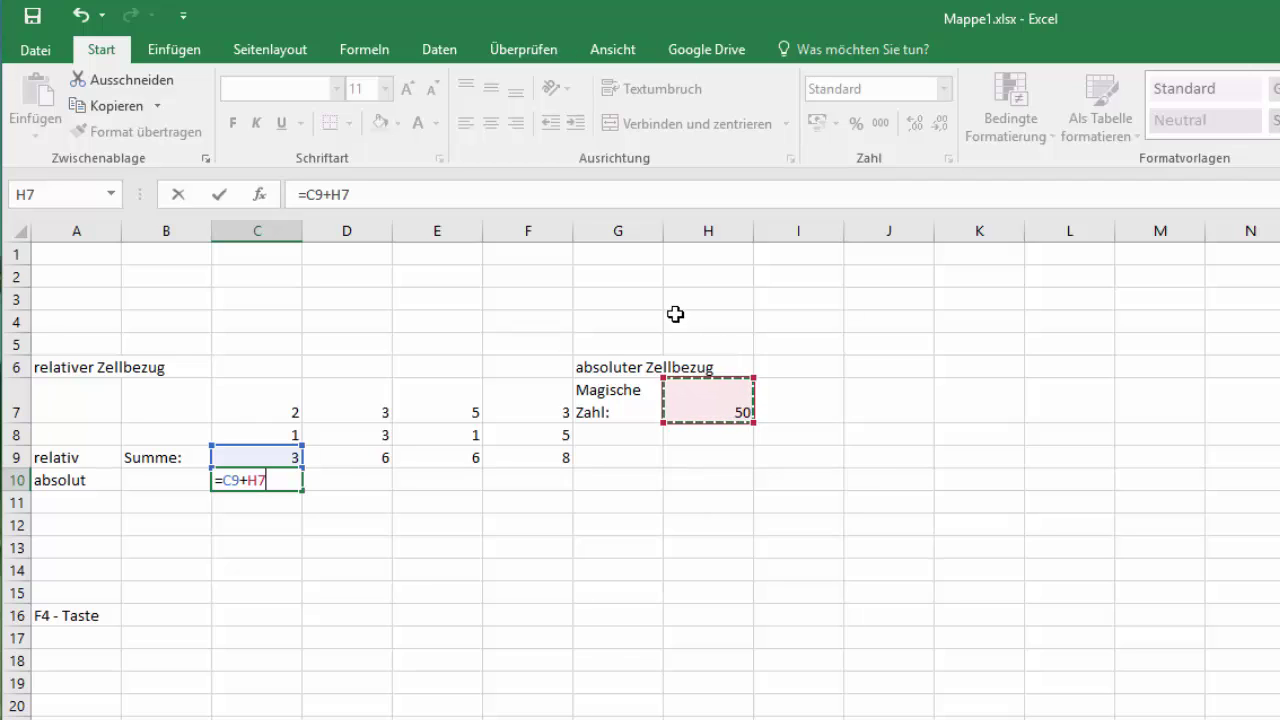
key("Return")
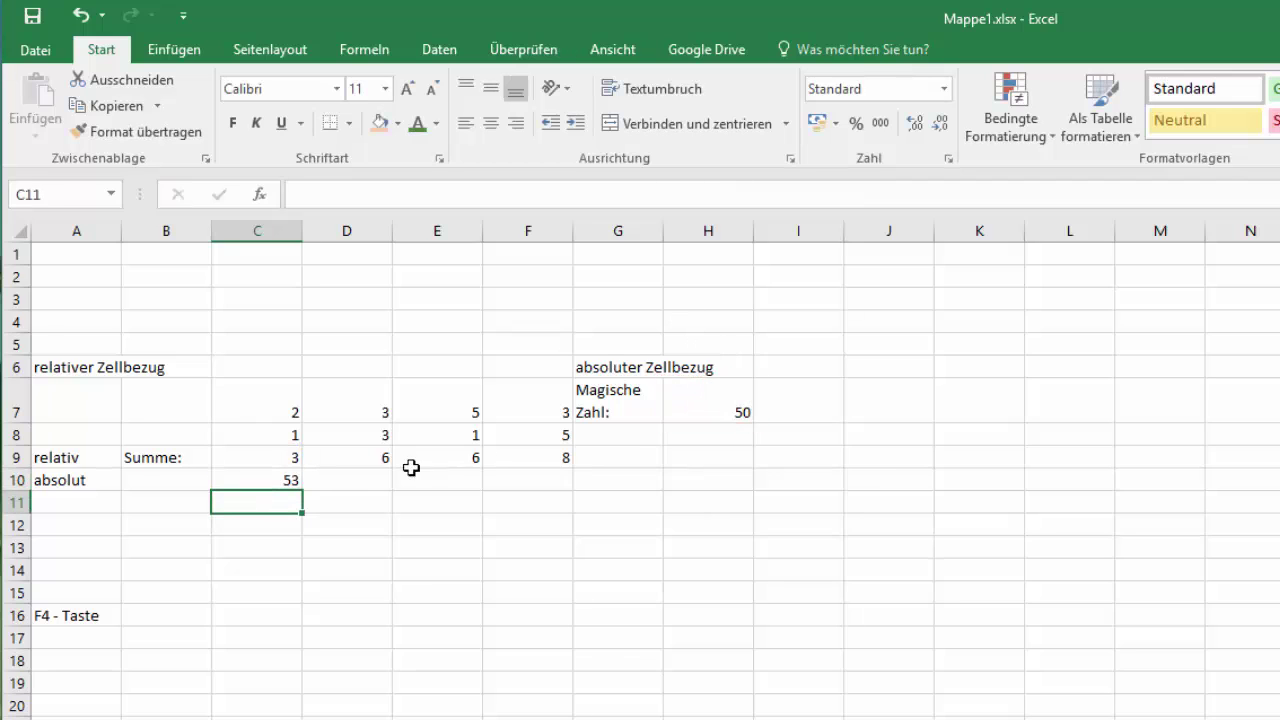
left_click(275, 481)
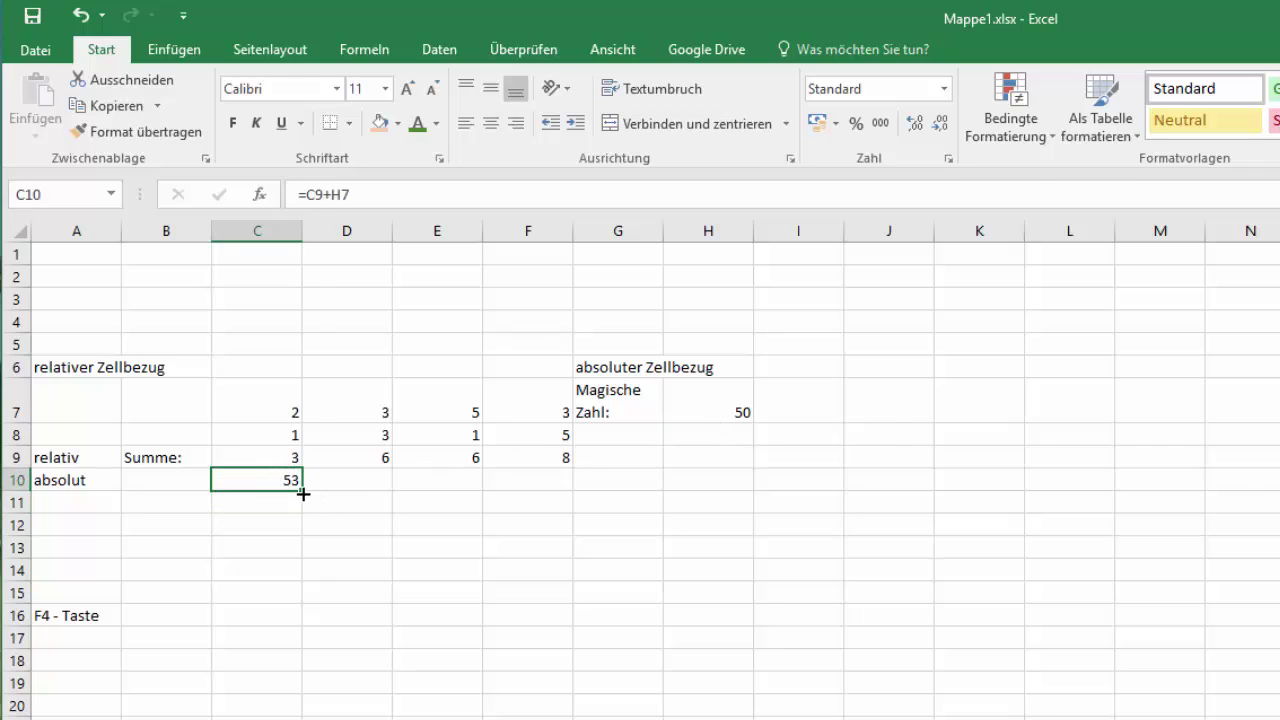
Step: Copy C10's relative formula into D10 and E10 and compare how the H7 reference shifts
left_click_drag(319, 489, 366, 488)
left_click(354, 481)
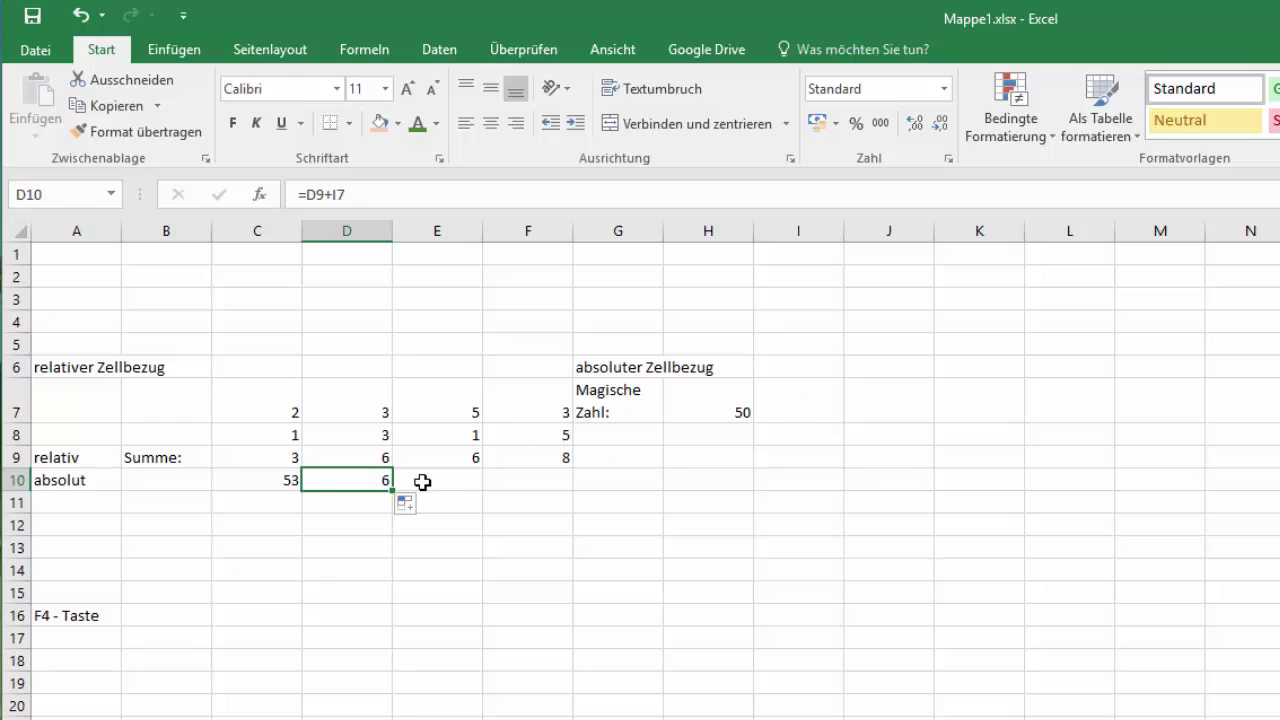
left_click_drag(391, 490, 460, 490)
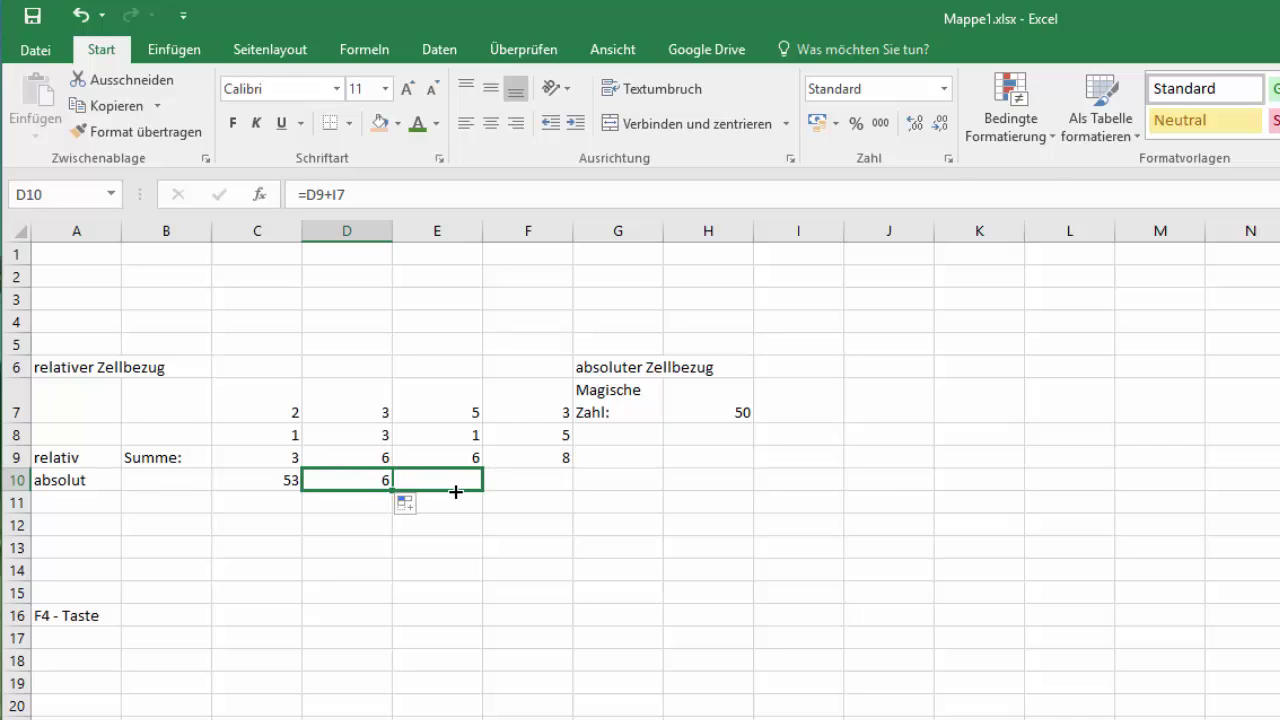
left_click(445, 476)
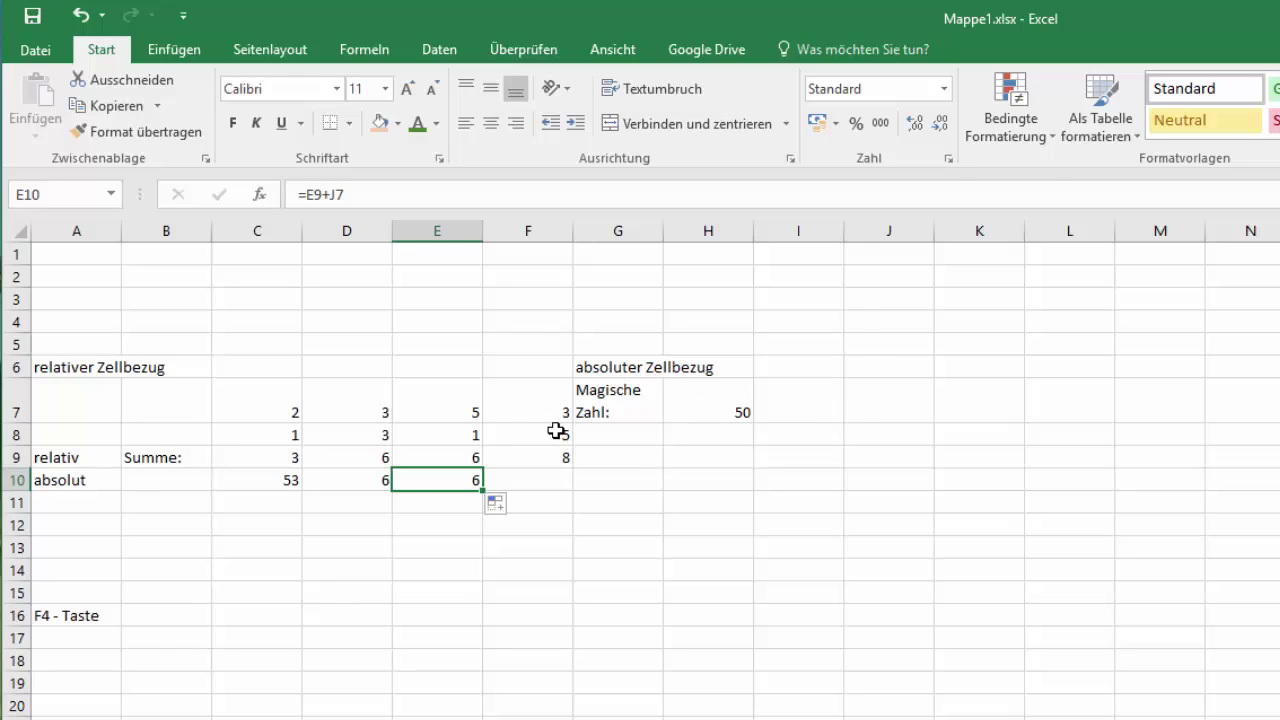
left_click(414, 502)
left_click(424, 478)
left_click(373, 482)
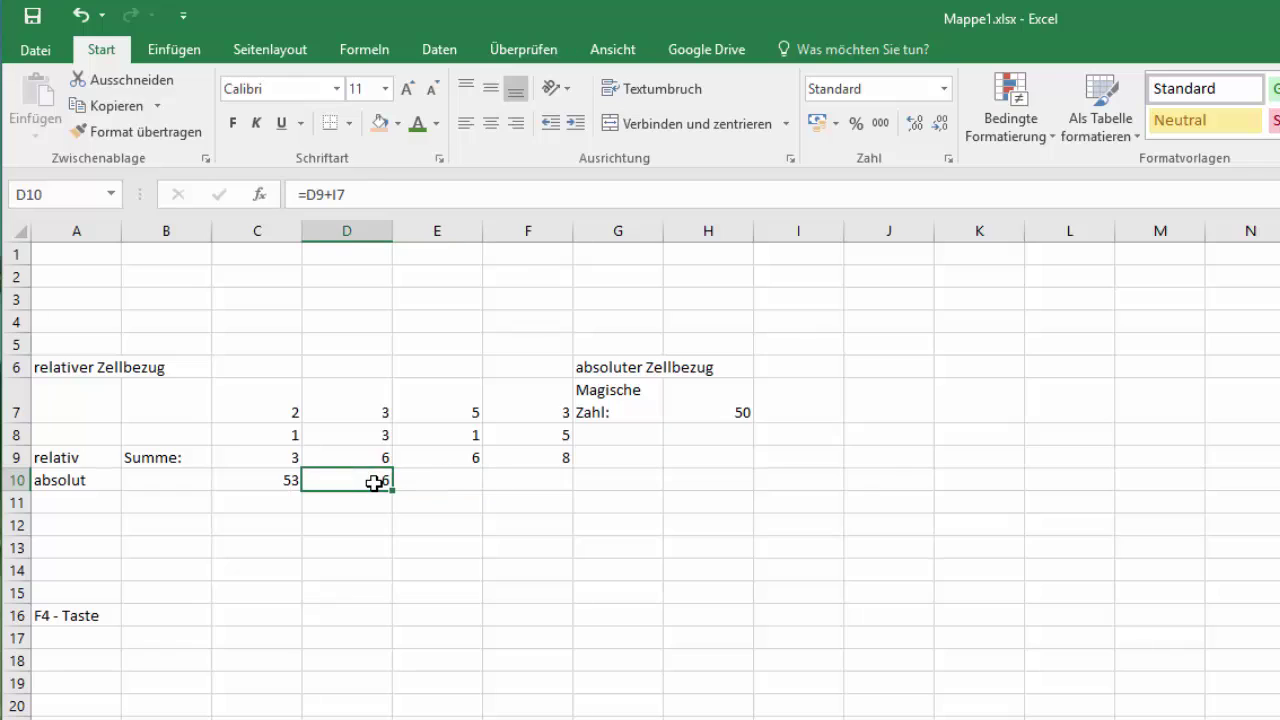
left_click(282, 487)
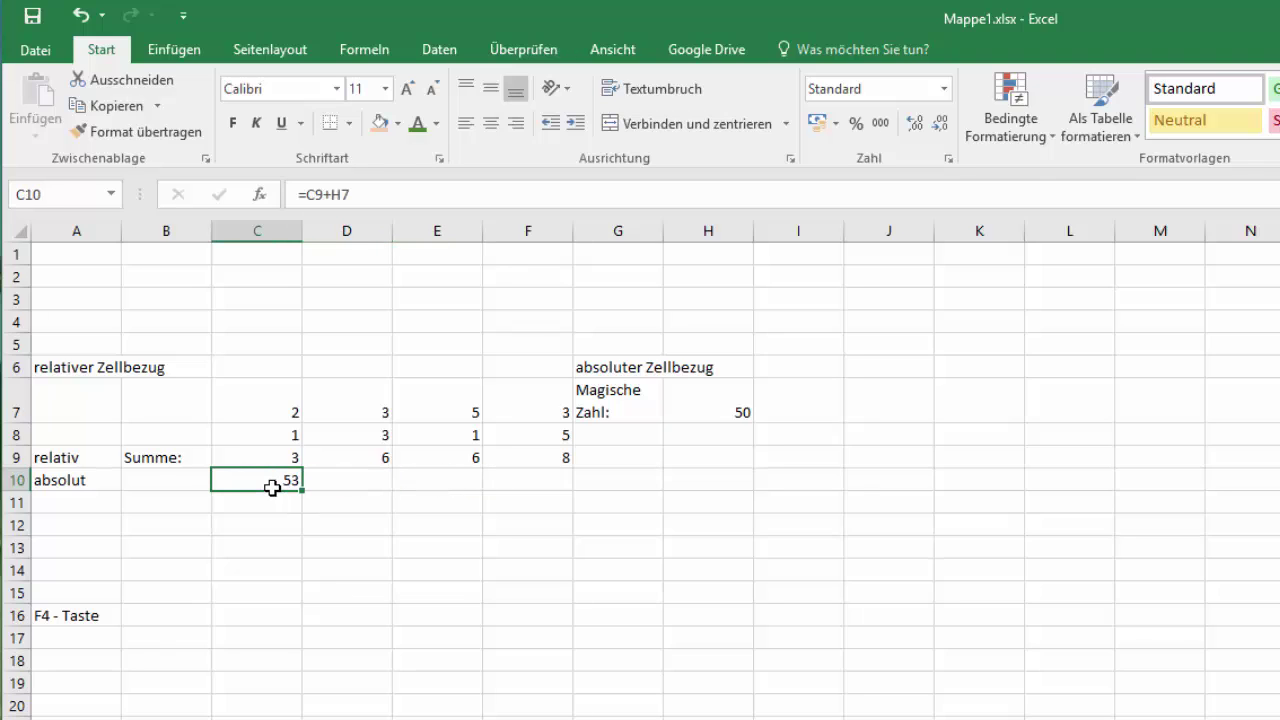
Step: Change C10's formula to =C9+$H$7 using an absolute reference to H7
left_click(372, 197)
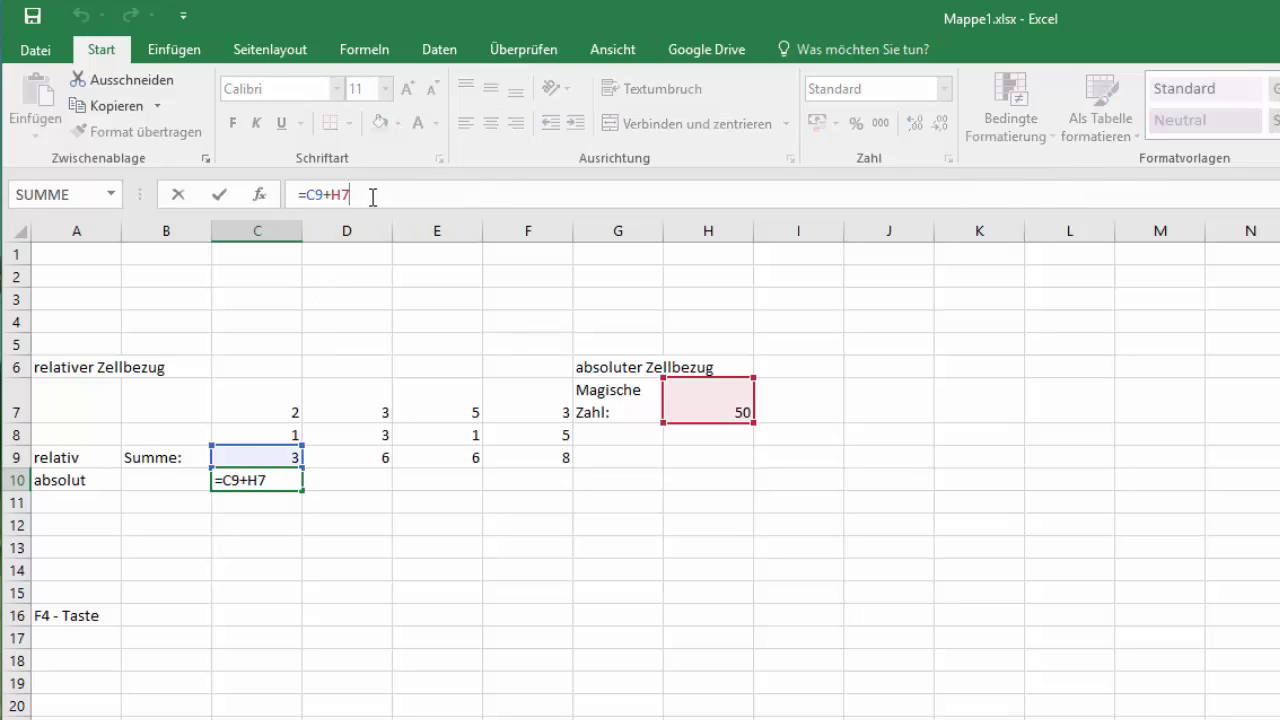
key("Left")
type("$H")
type("$")
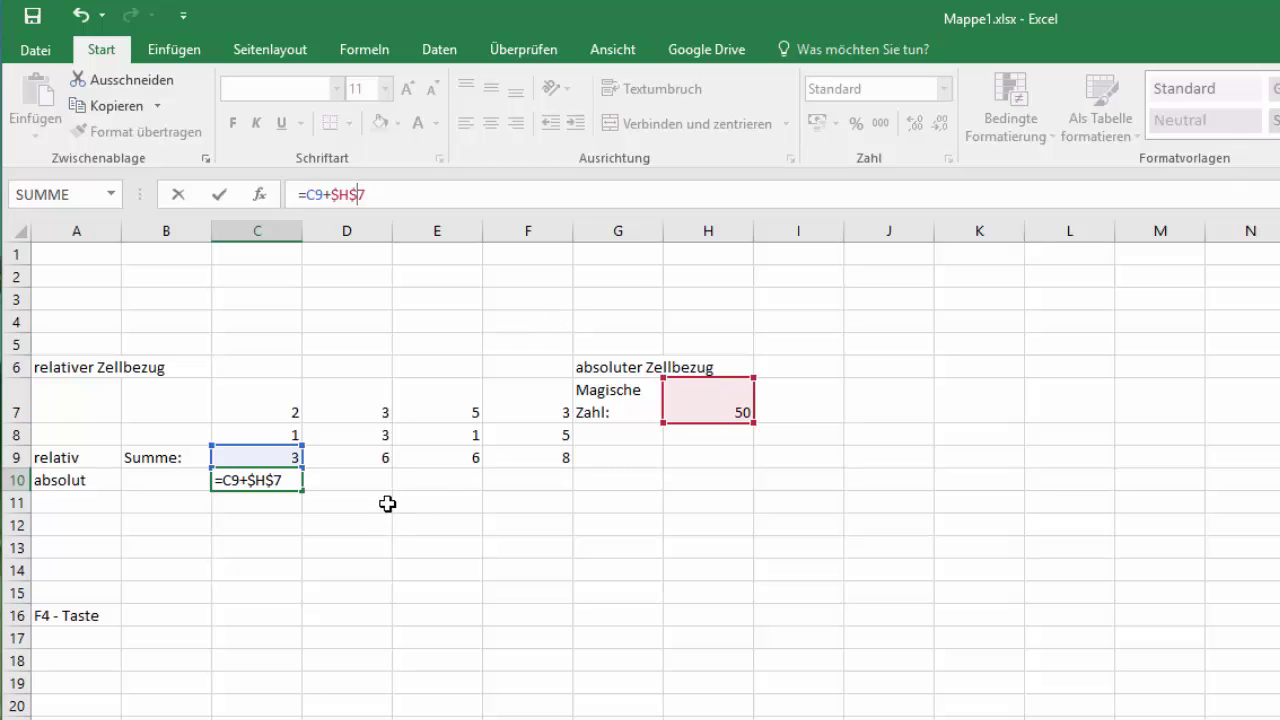
key("Return")
left_click(267, 483)
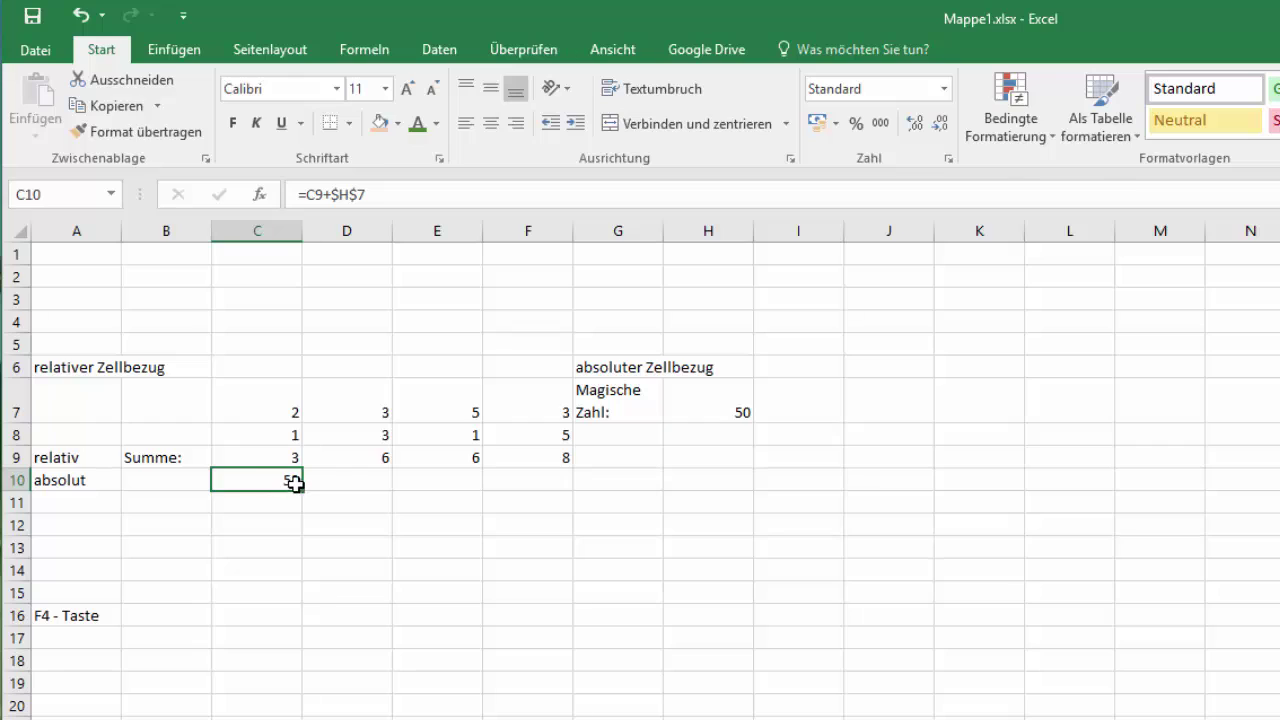
Step: Copy the absolute C10 formula into D10 and check it shows 56
left_click_drag(302, 489, 356, 487)
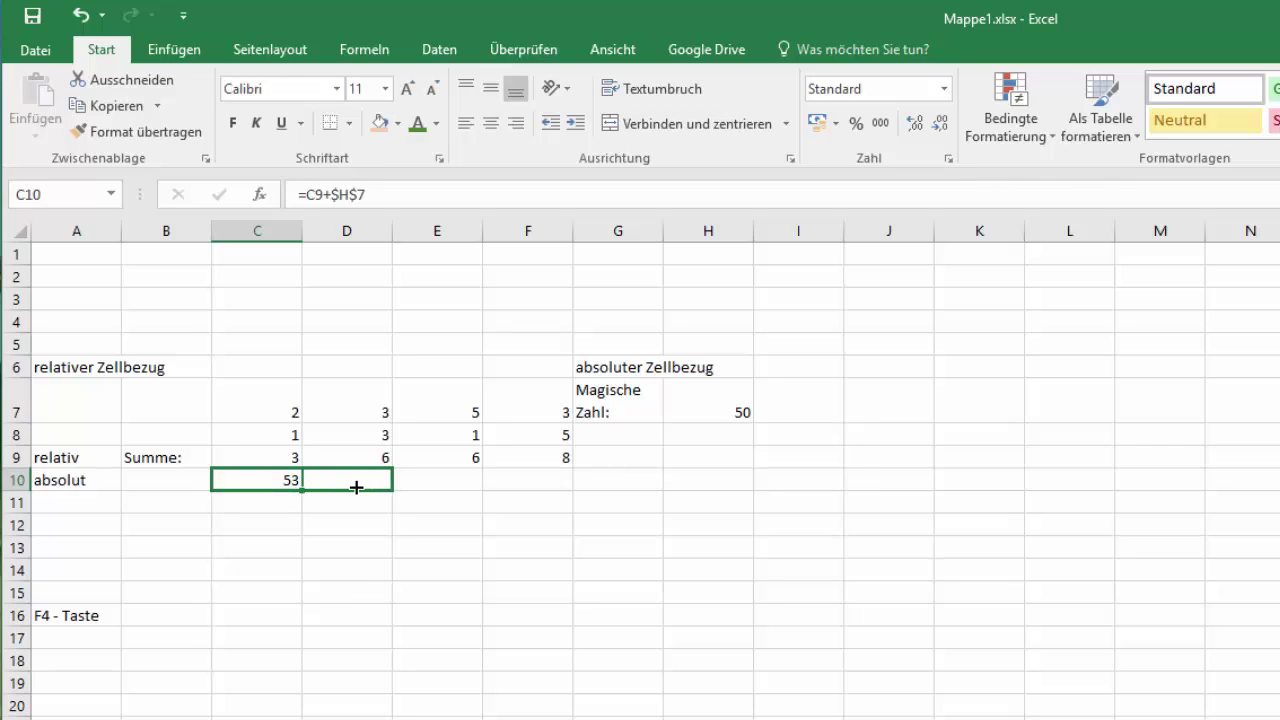
left_click_drag(356, 487, 356, 487)
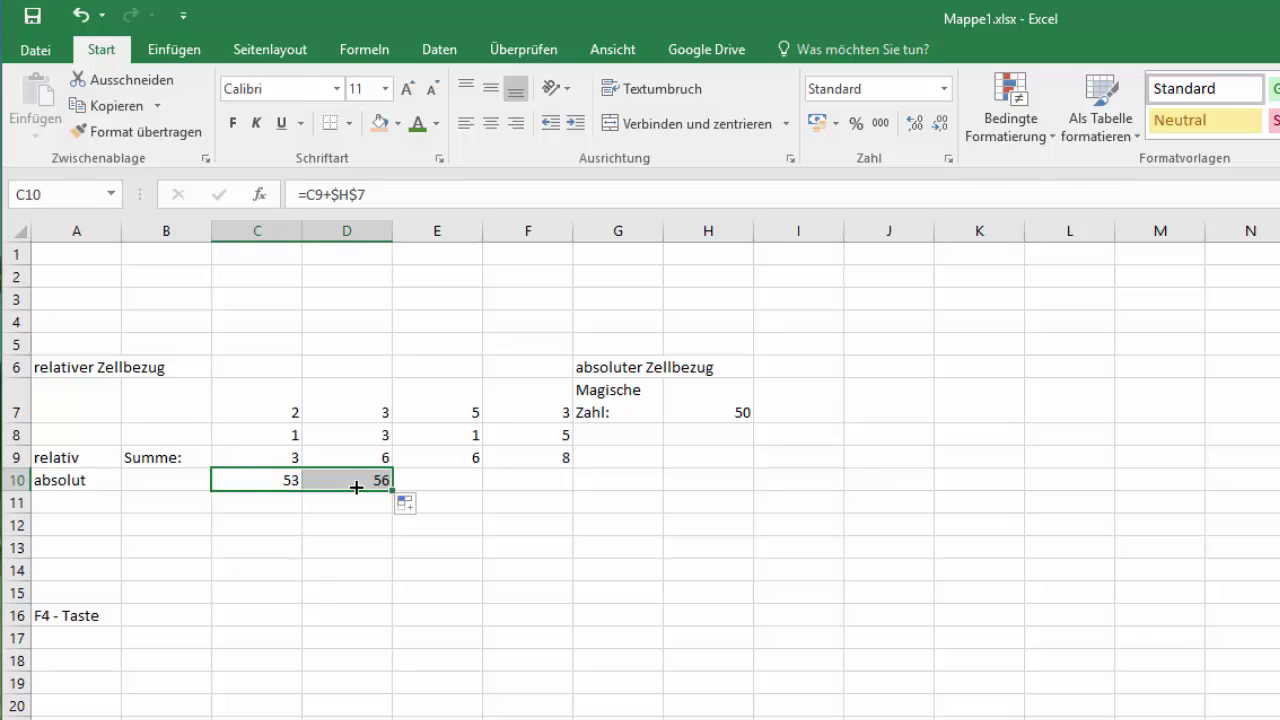
left_click(356, 487)
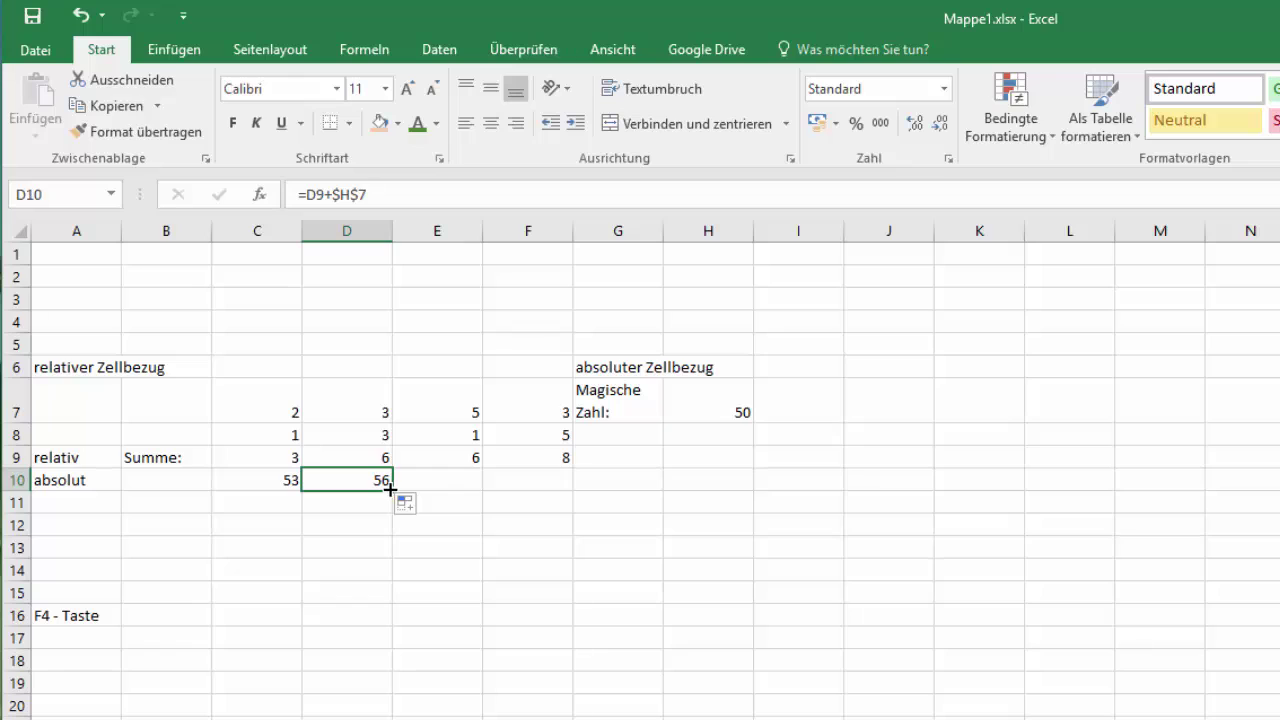
left_click(432, 476)
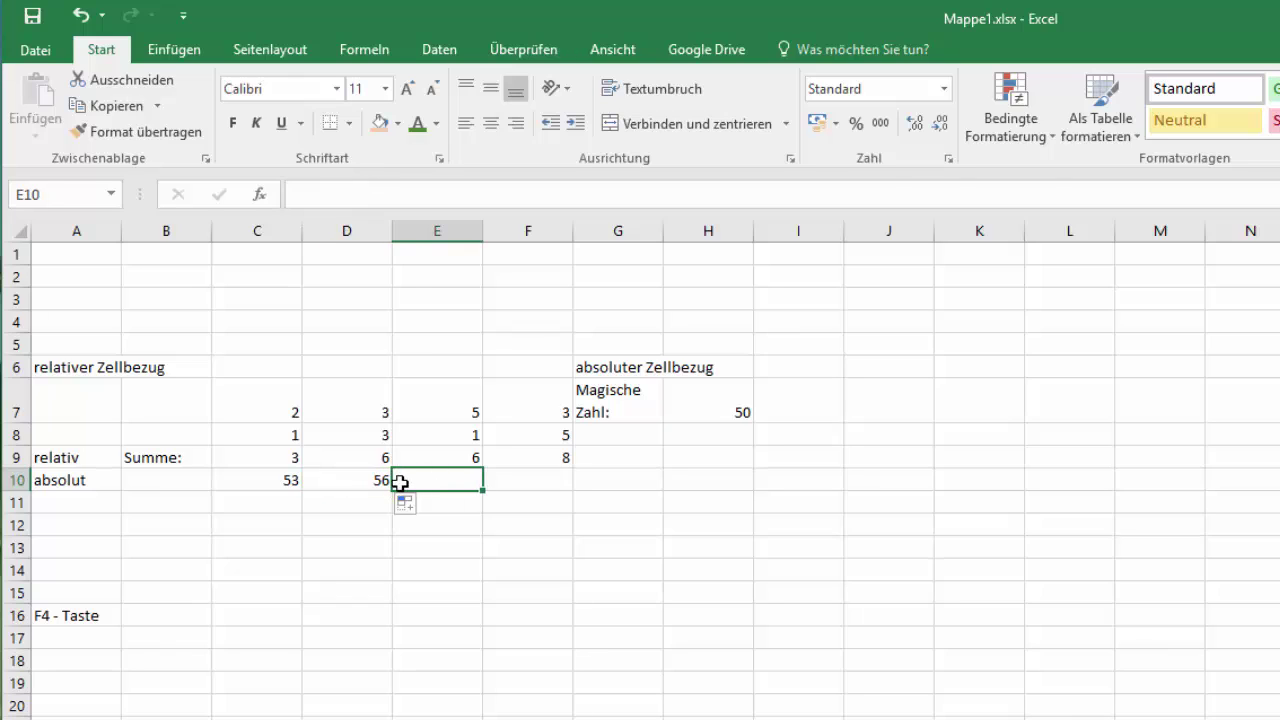
left_click(356, 478)
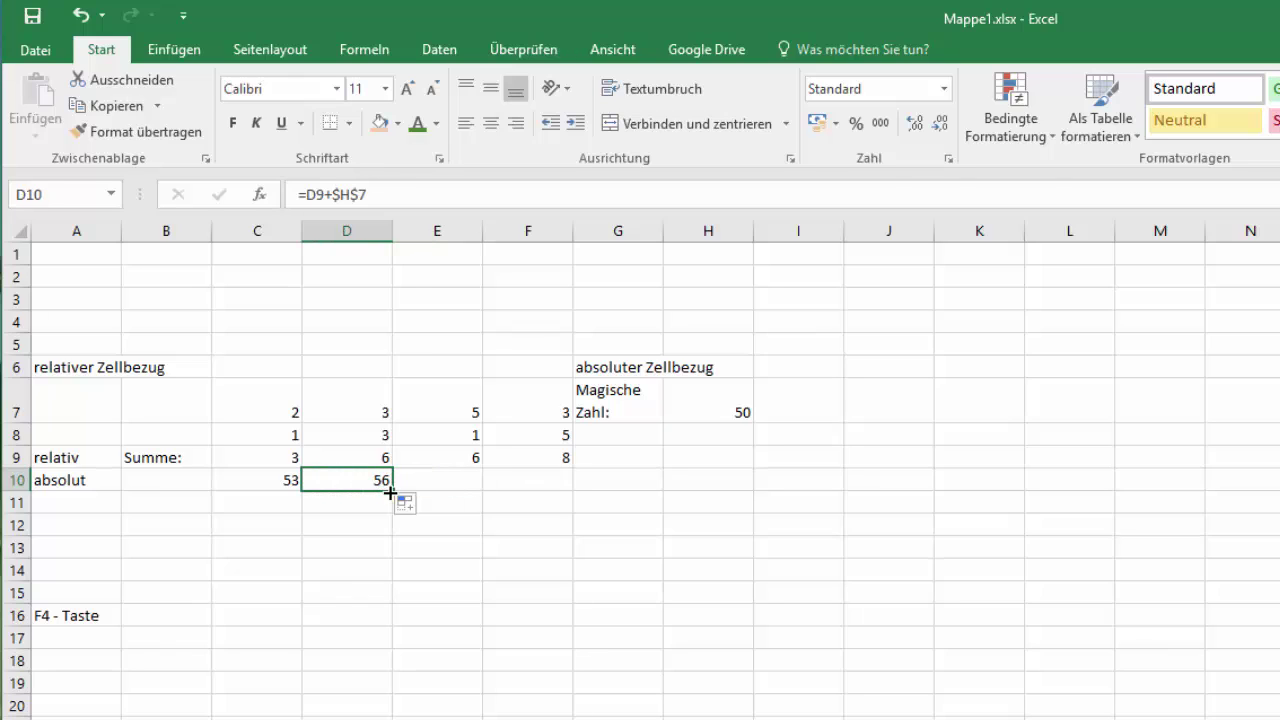
Step: Fill the formula across E10 and F10, showing 56 and 58, then toward G10
left_click_drag(441, 493, 543, 497)
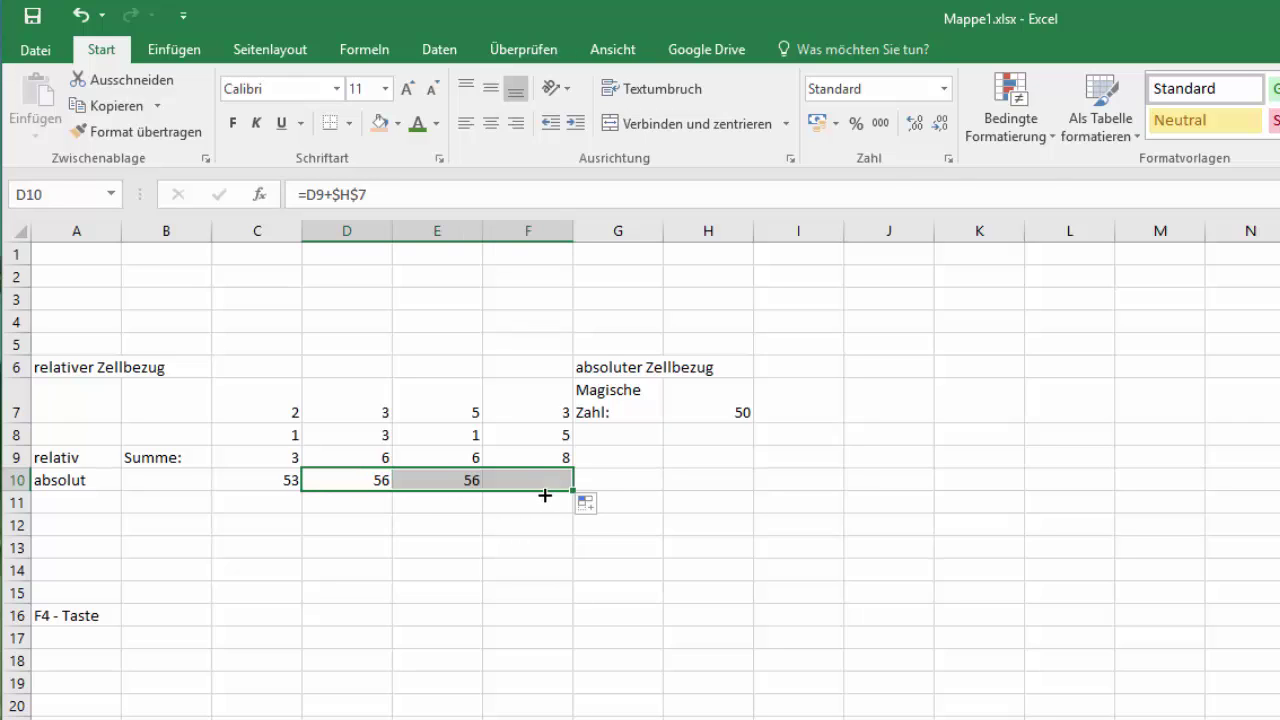
left_click(475, 481)
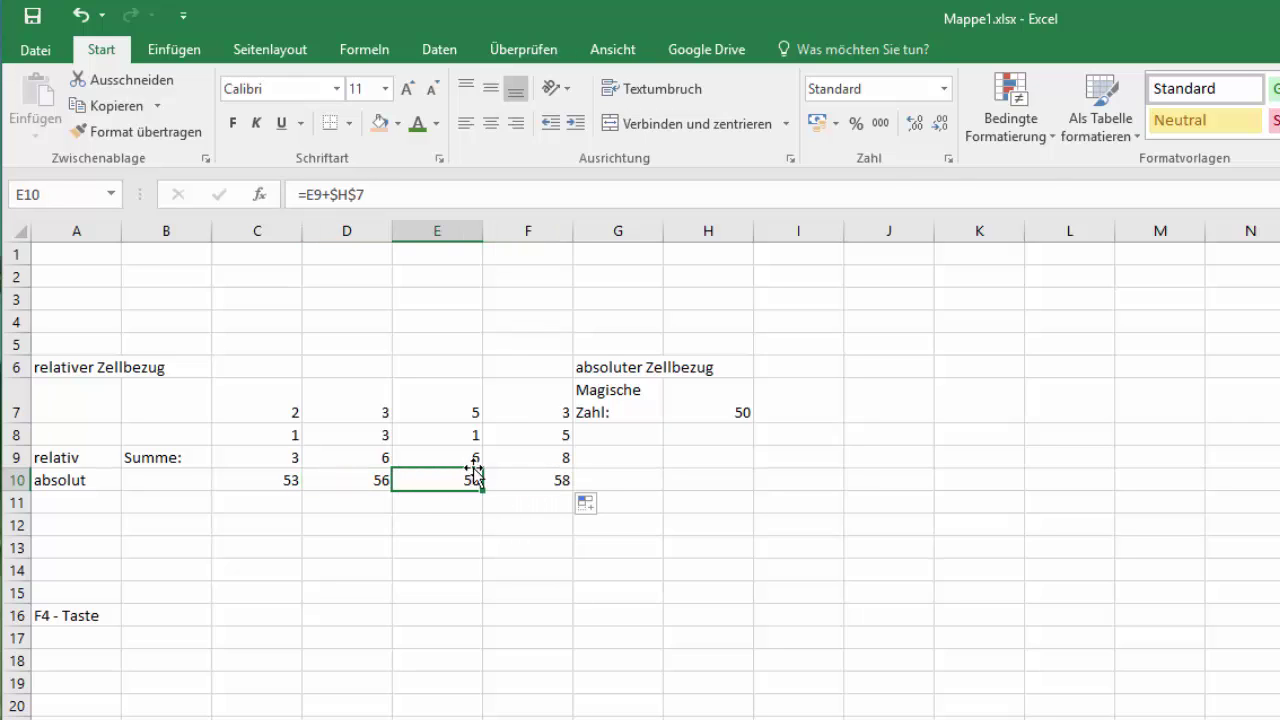
left_click(553, 482)
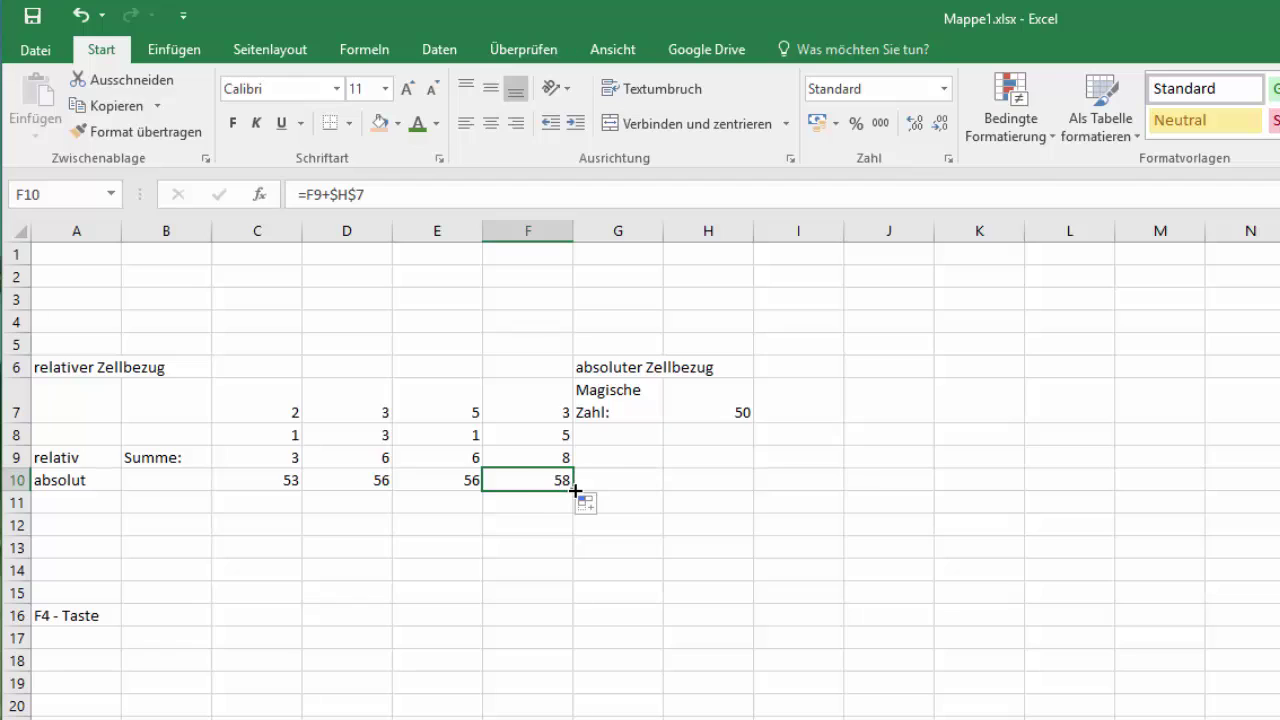
left_click_drag(575, 488, 633, 487)
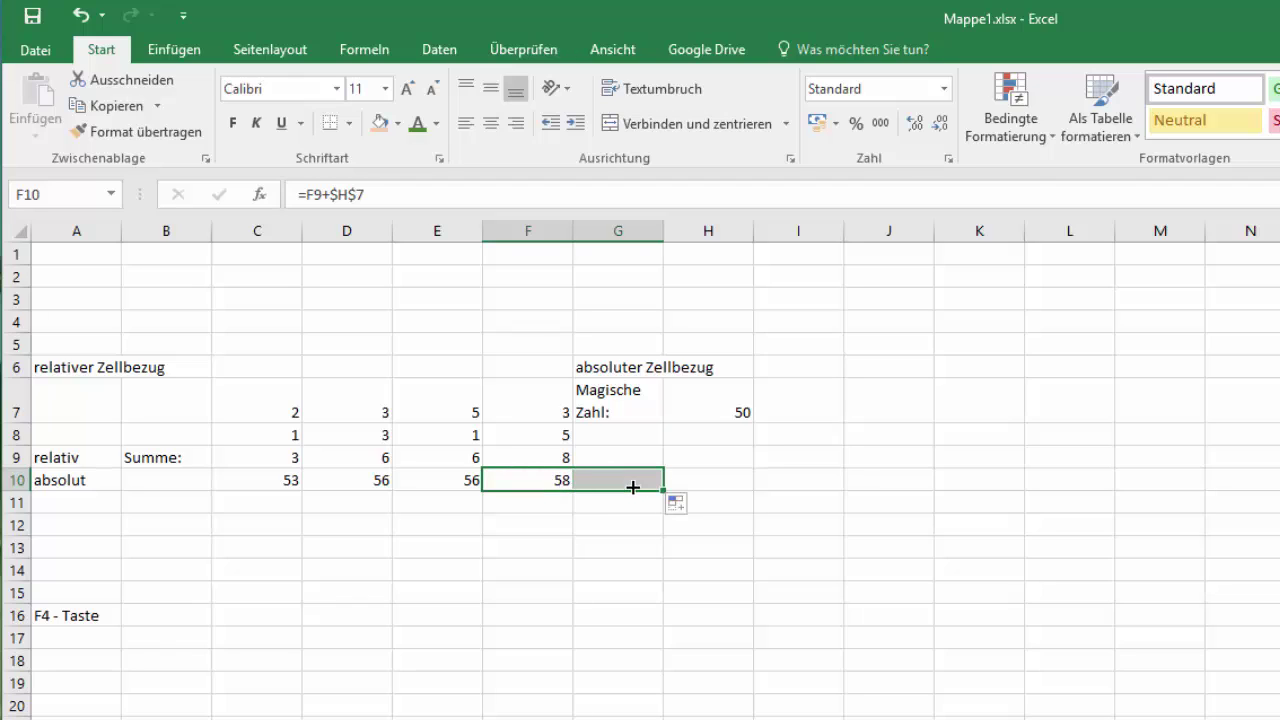
left_click(632, 486)
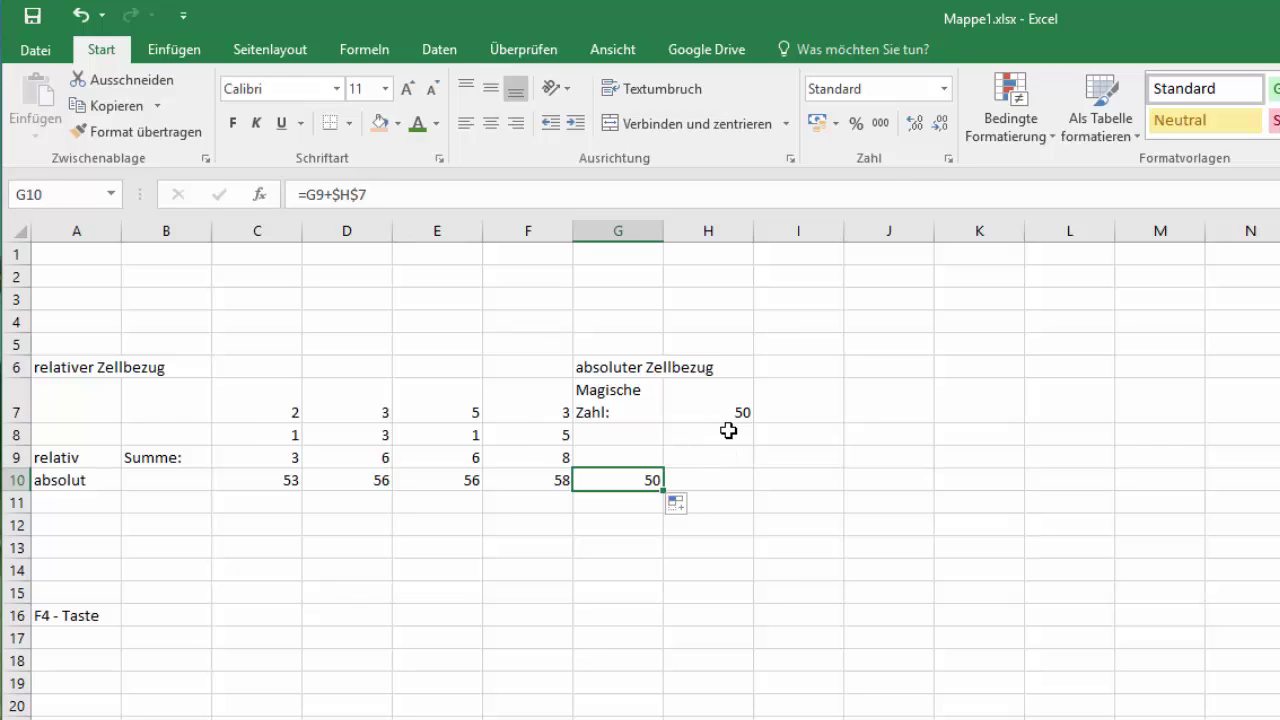
left_click(728, 430)
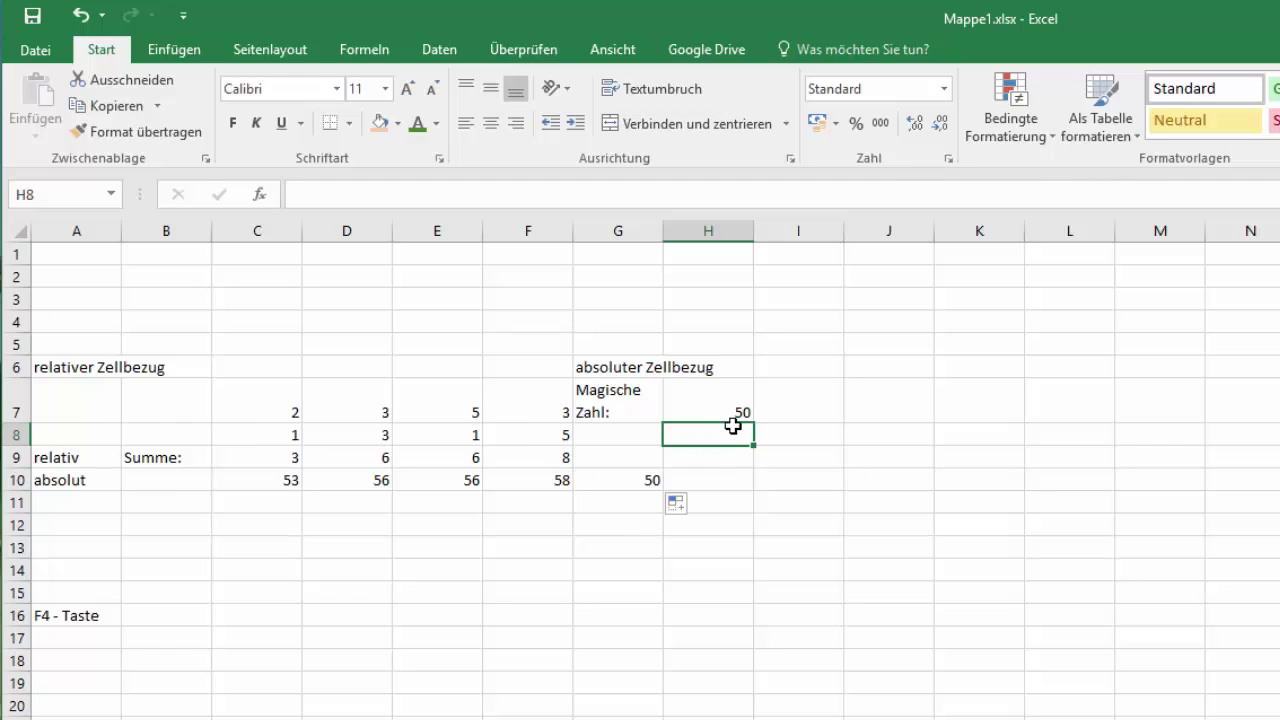
left_click(739, 407)
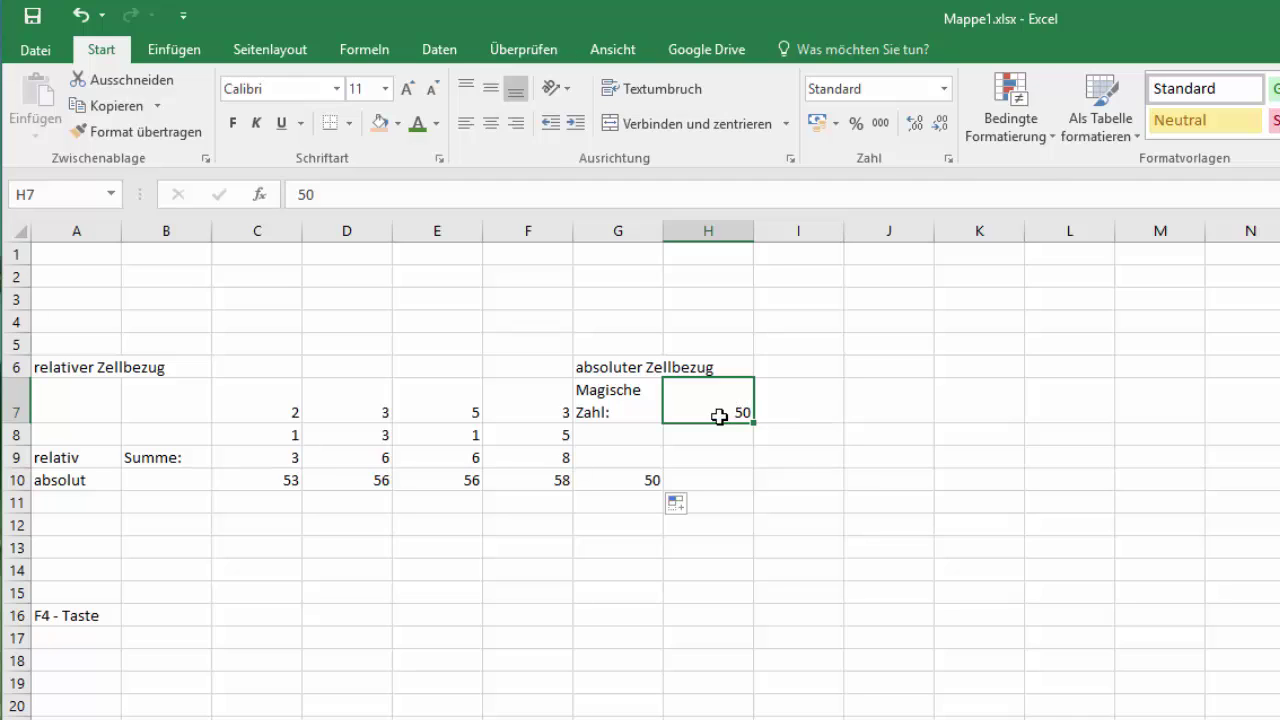
left_click(641, 482)
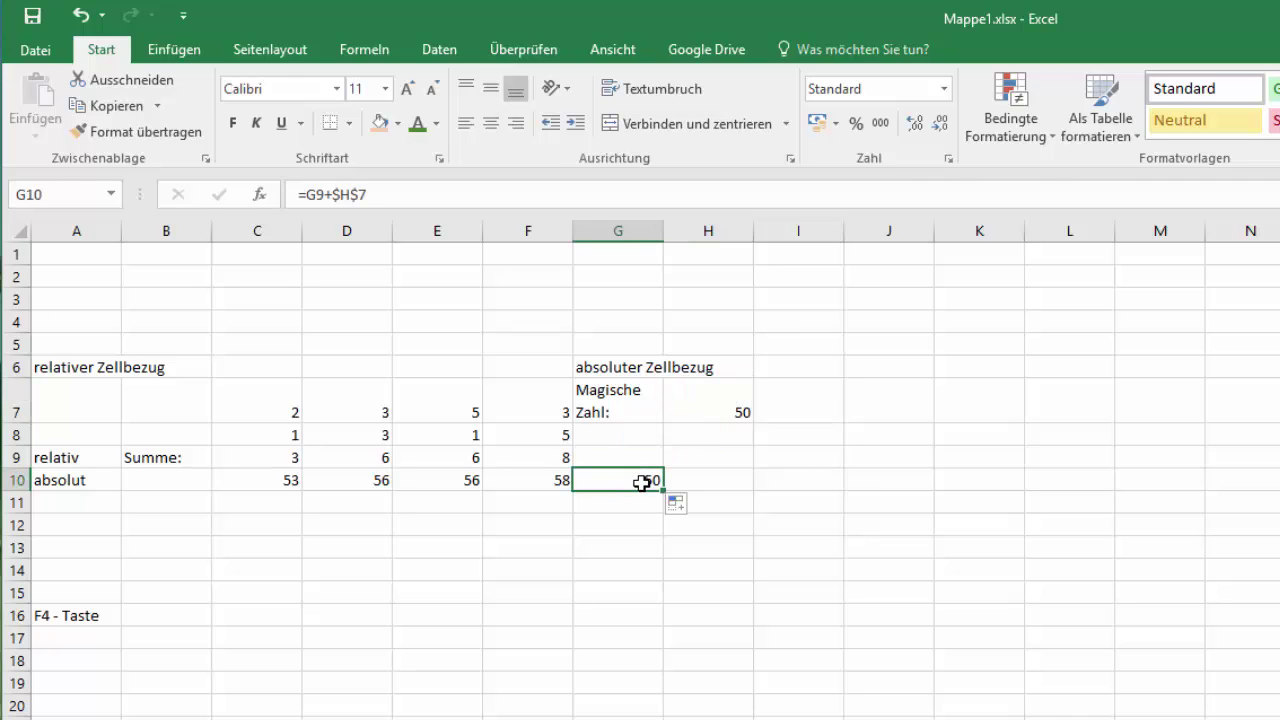
left_click(367, 540)
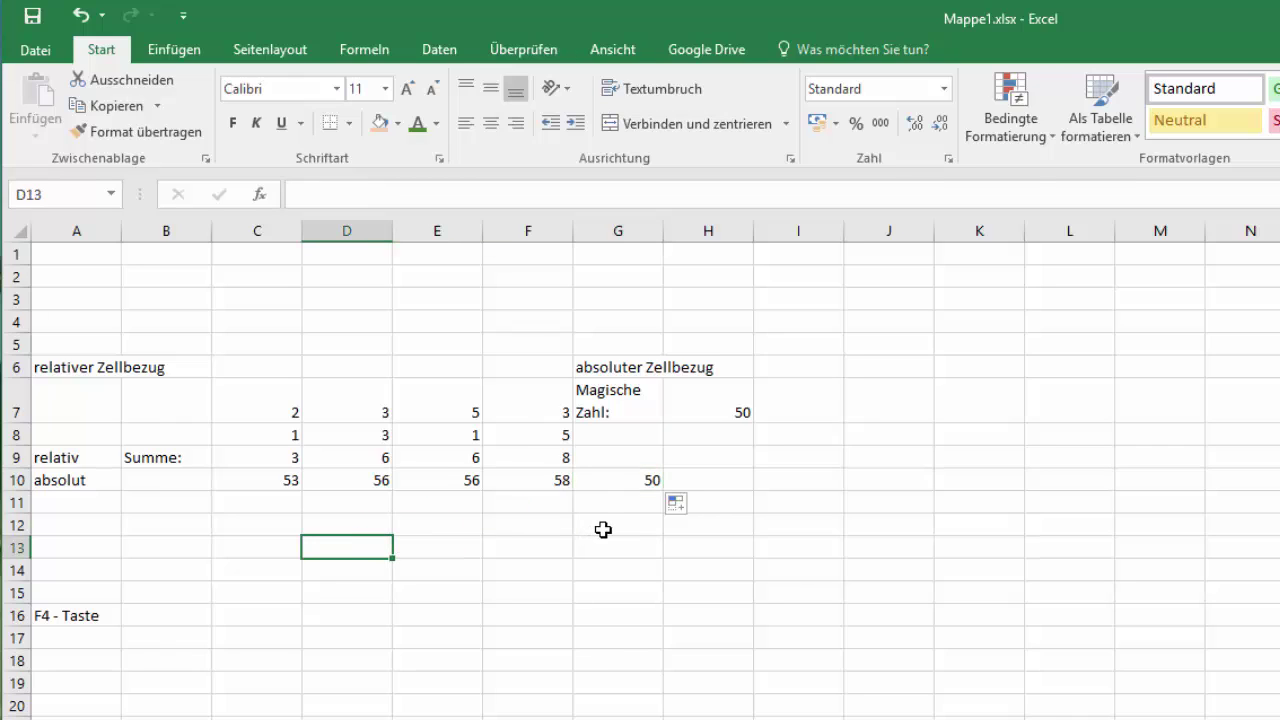
Step: Build =C7+C8+C9+C10+$H$7 in C12, giving 109
left_click(282, 525)
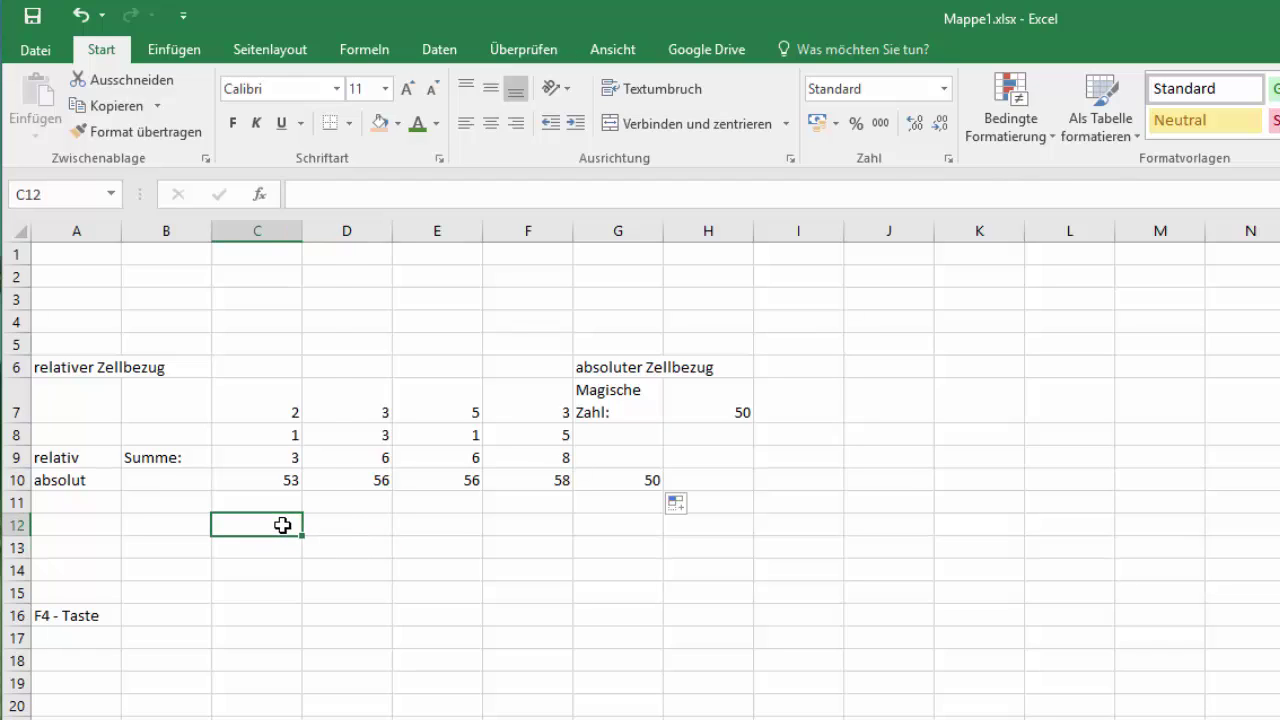
type("=")
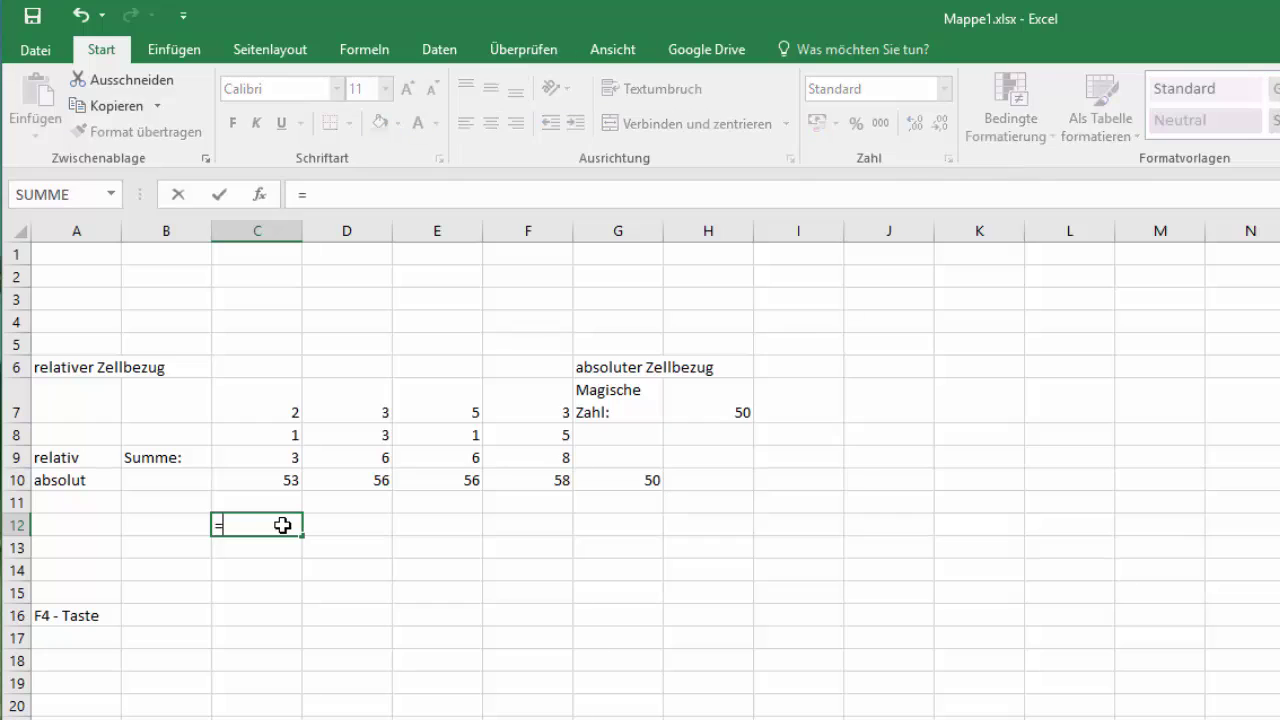
left_click(275, 413)
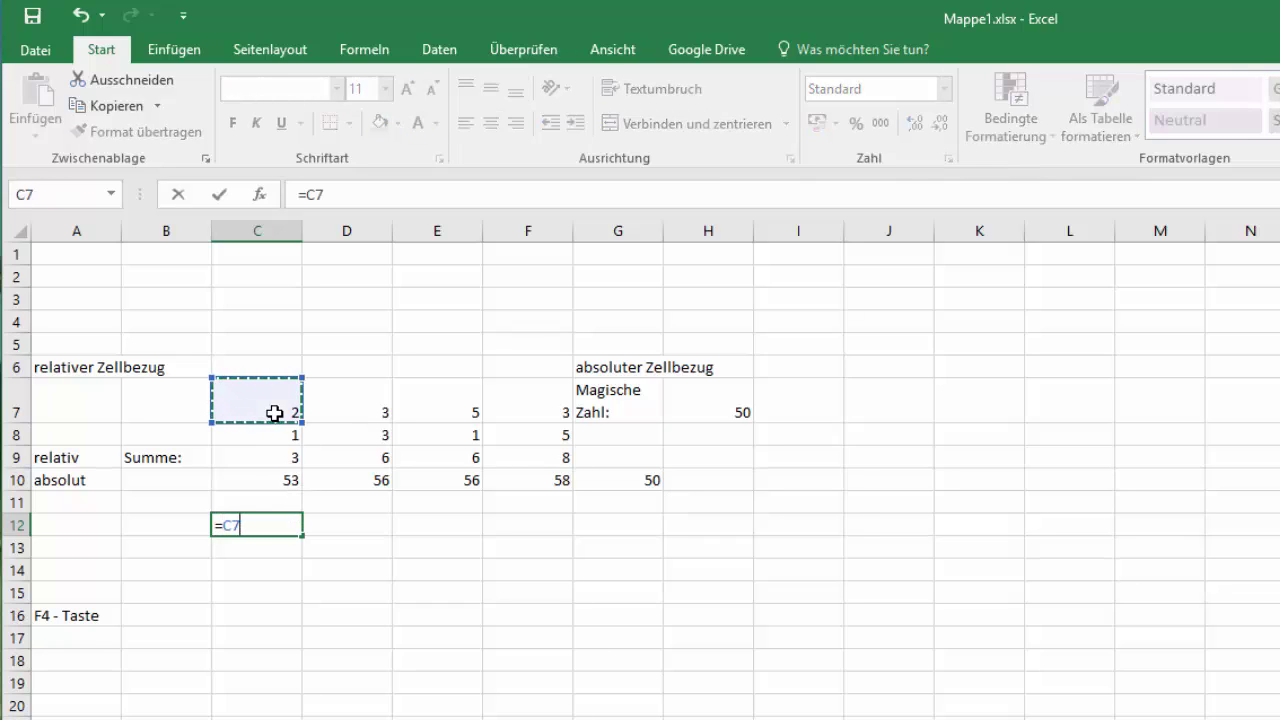
type("+")
left_click(265, 439)
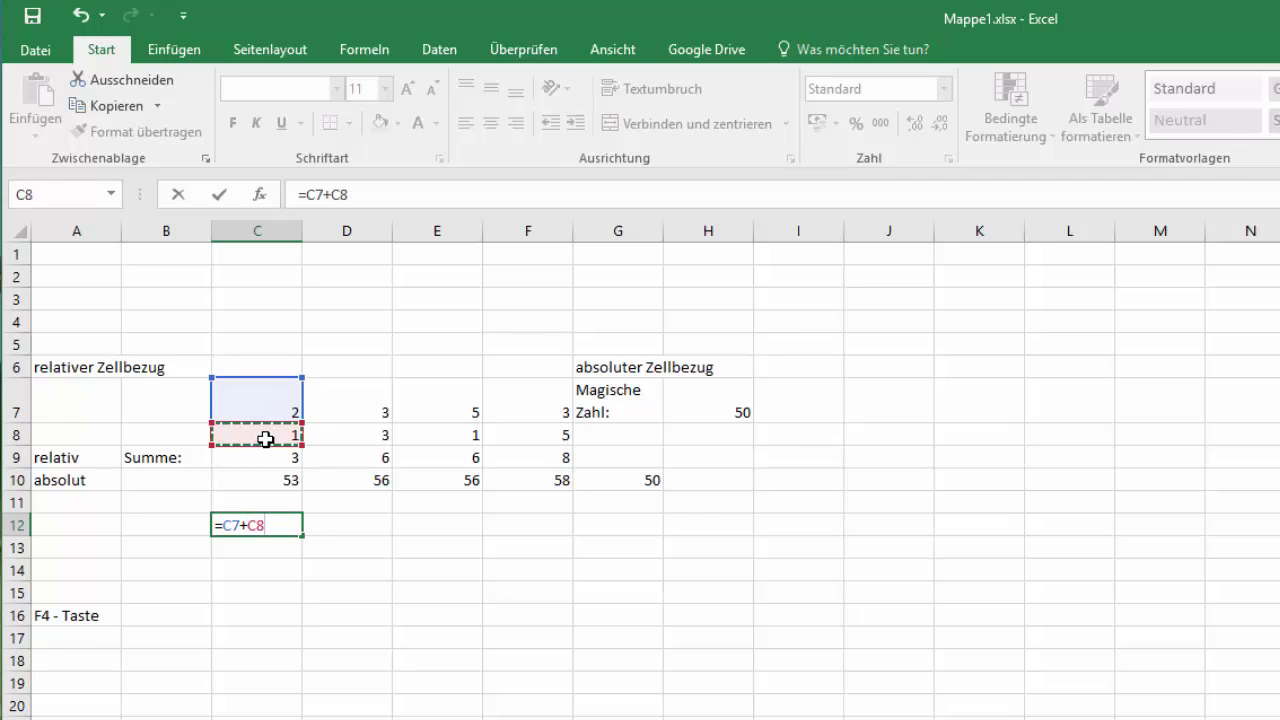
type("+")
left_click(264, 456)
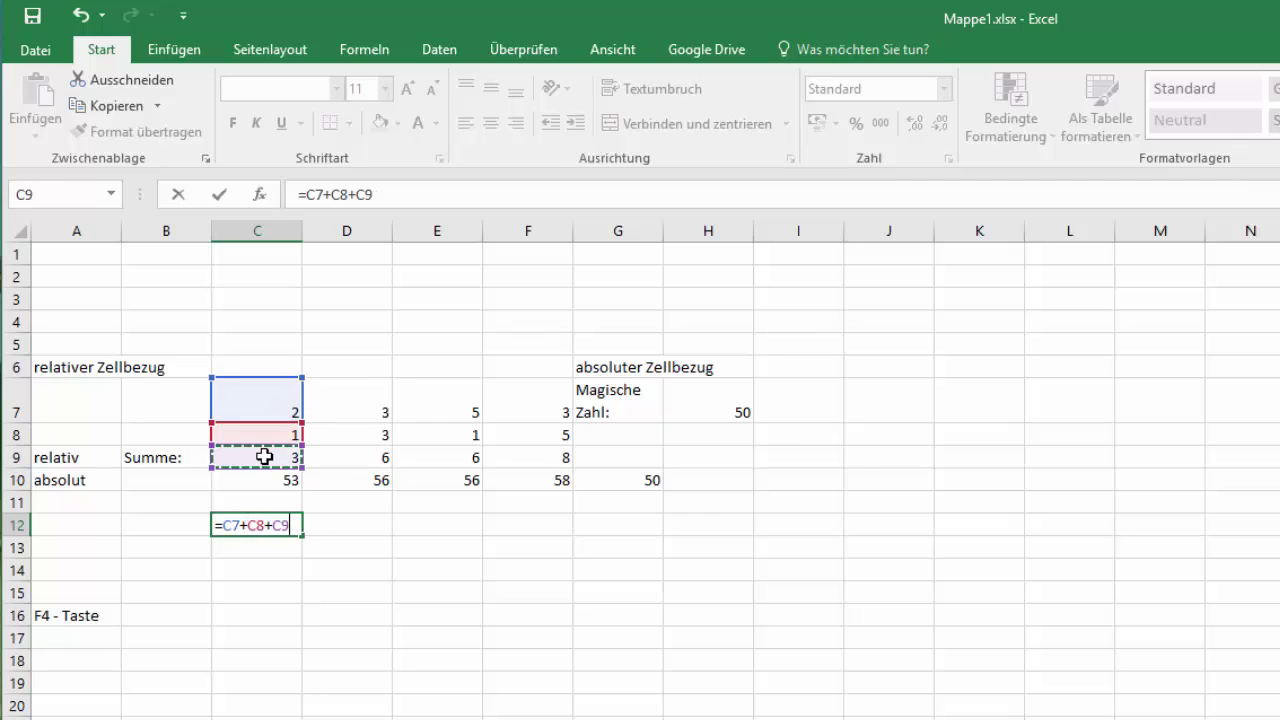
type("+")
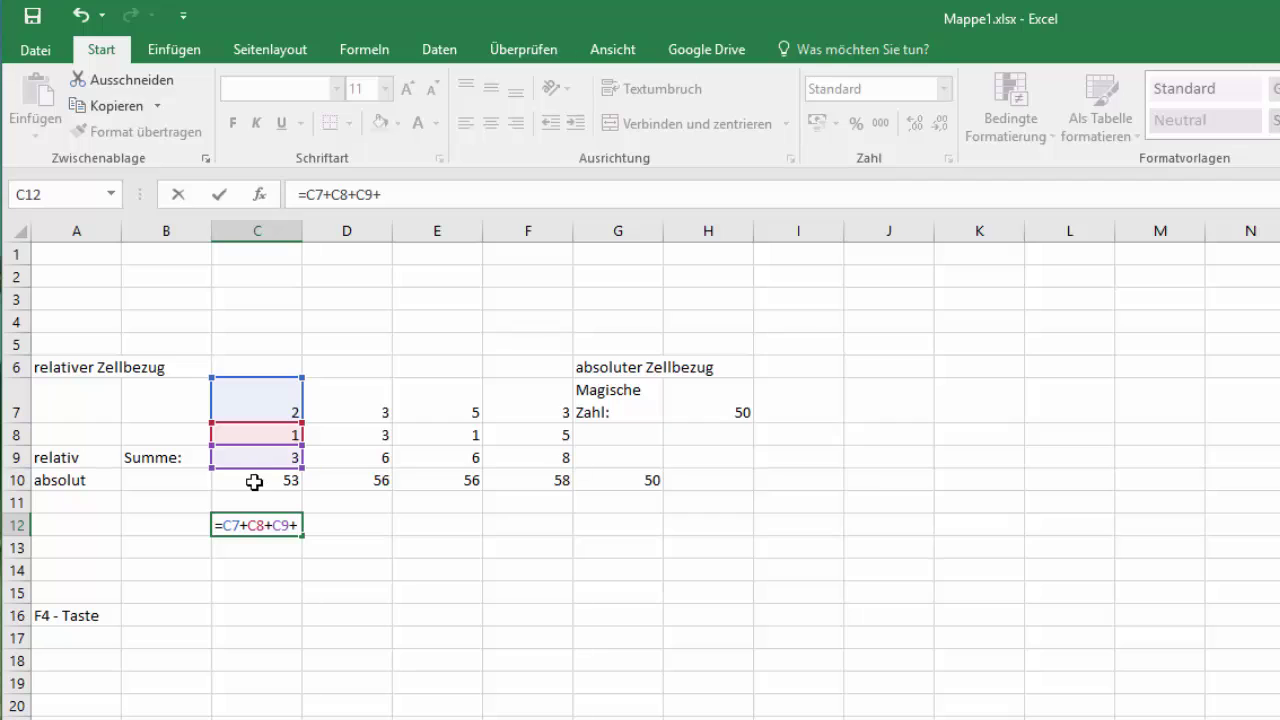
left_click(254, 483)
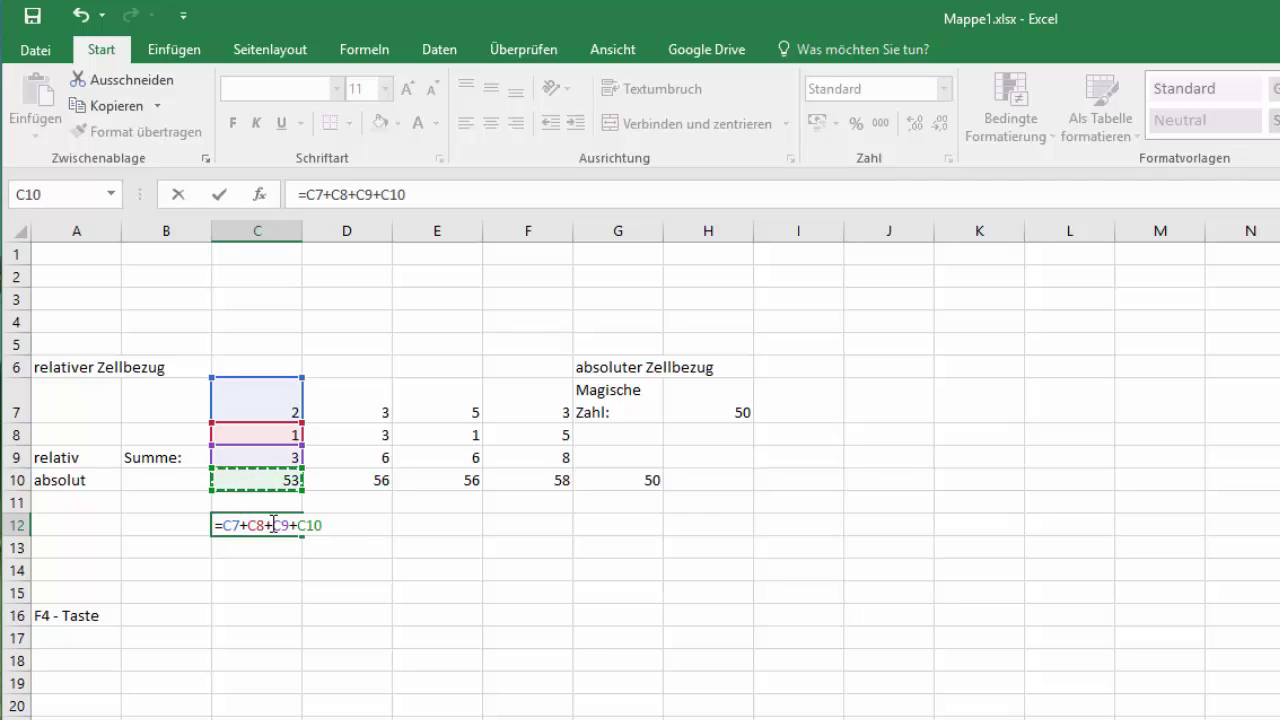
type("+")
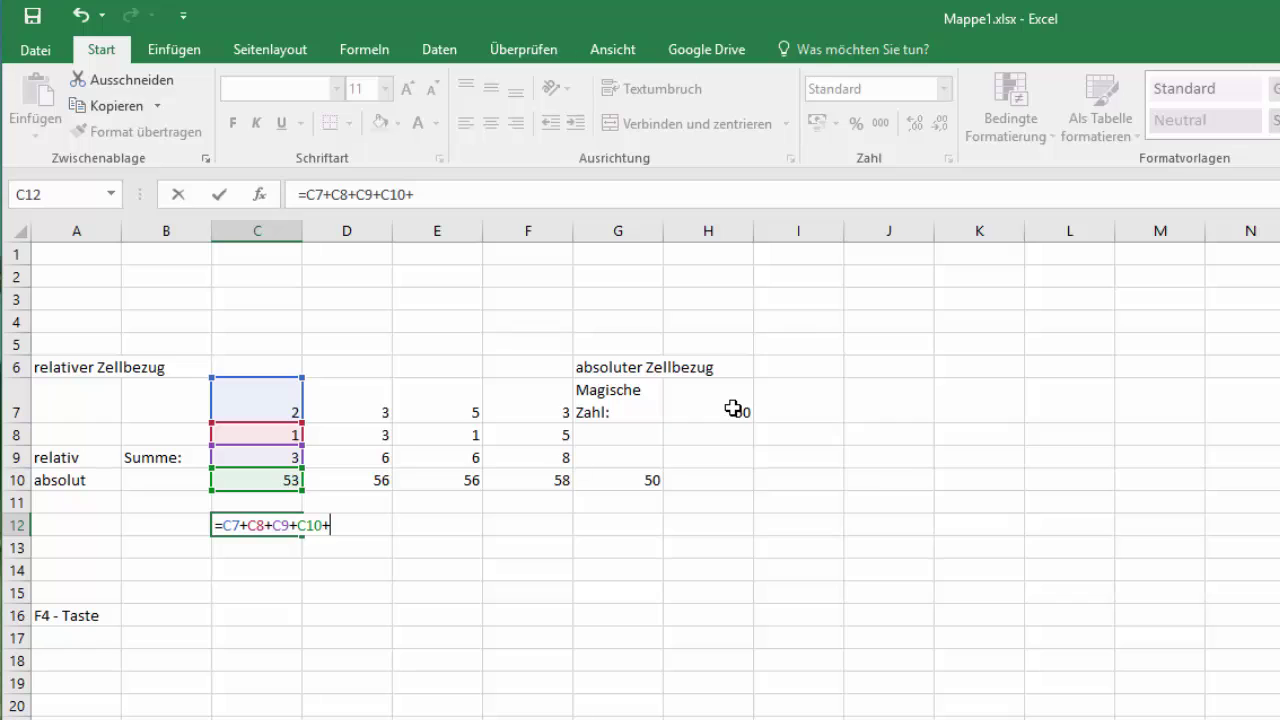
left_click(733, 408)
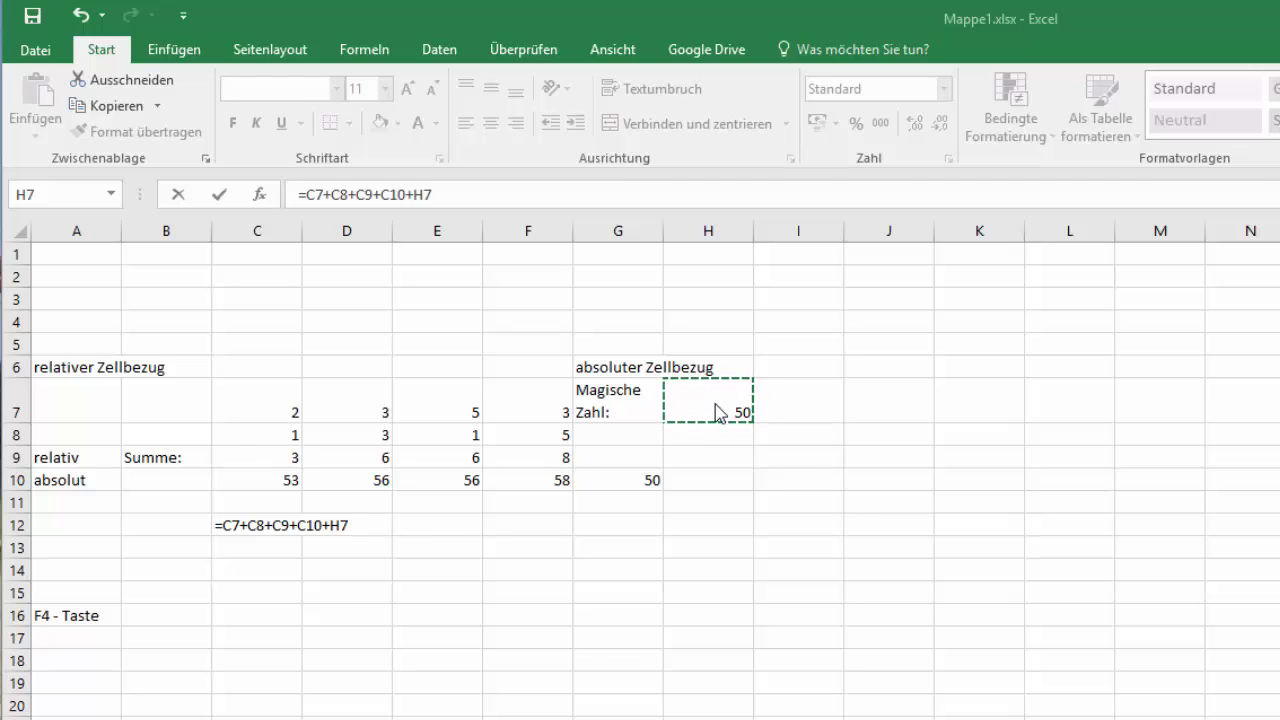
key("F4")
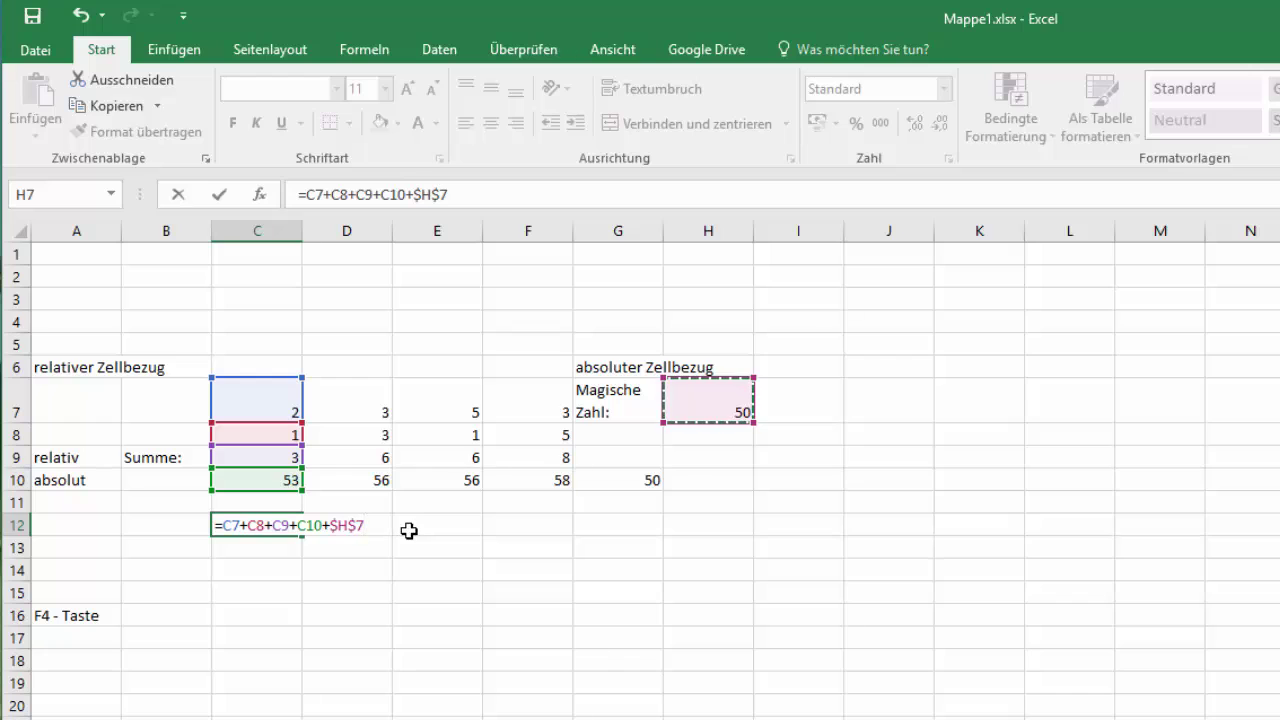
key("Return")
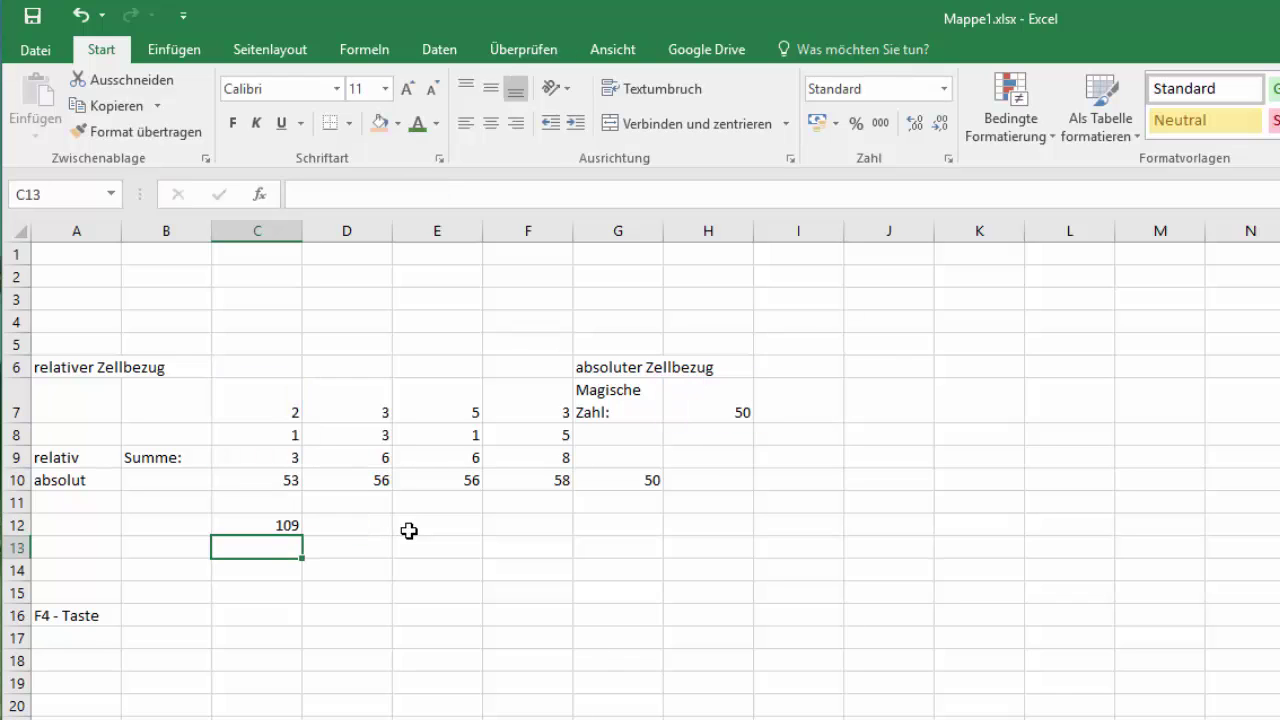
Step: Fill C12's formula across D12:F12, showing 118, 118 and 124
left_click(262, 523)
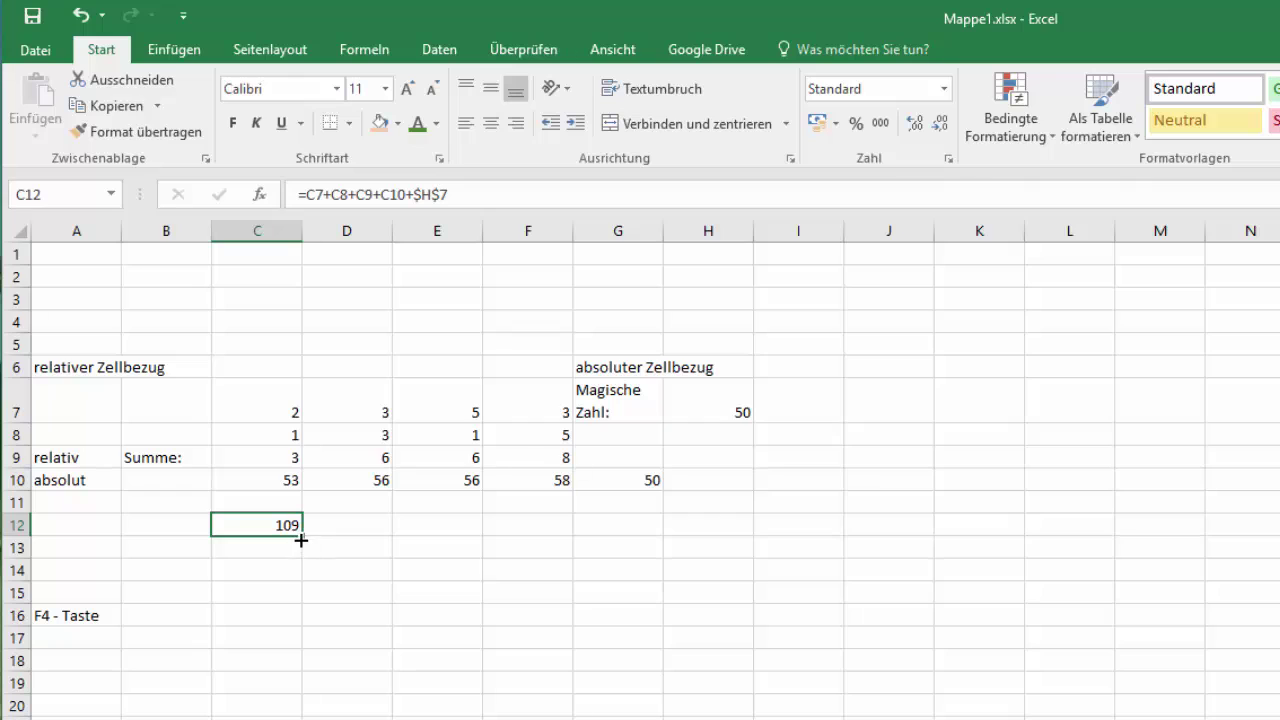
left_click_drag(303, 537, 539, 530)
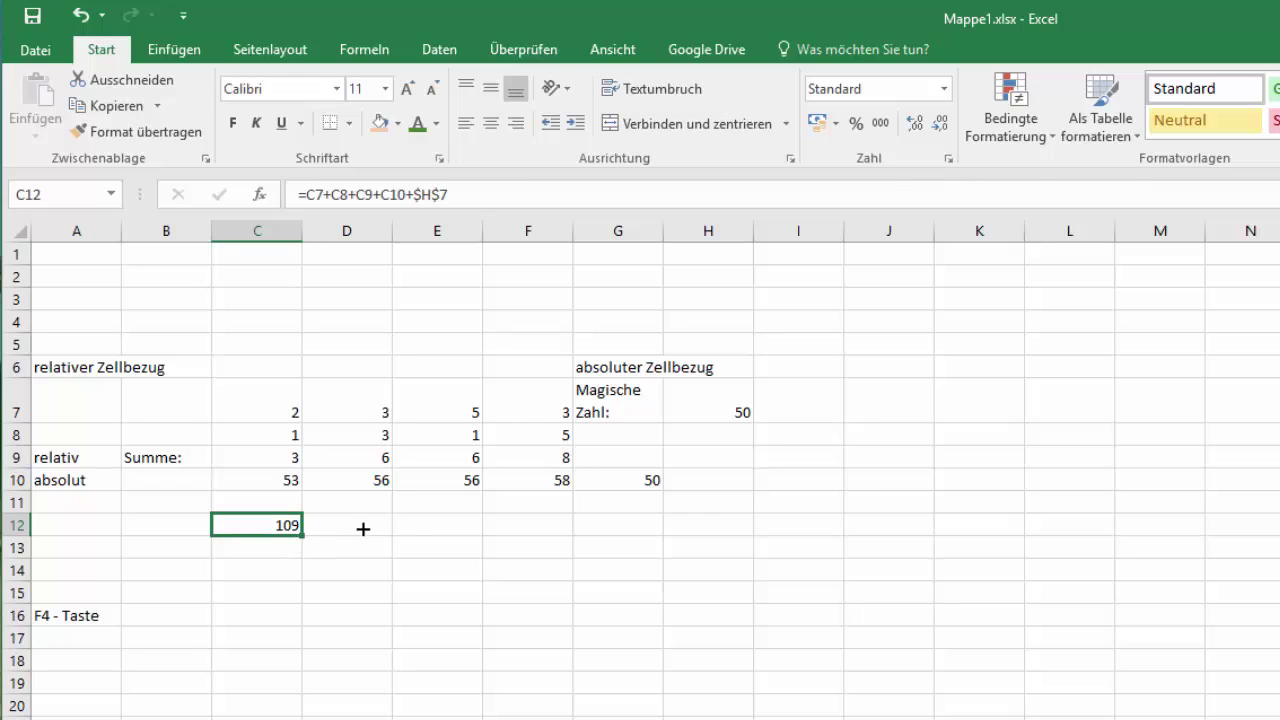
left_click(540, 527)
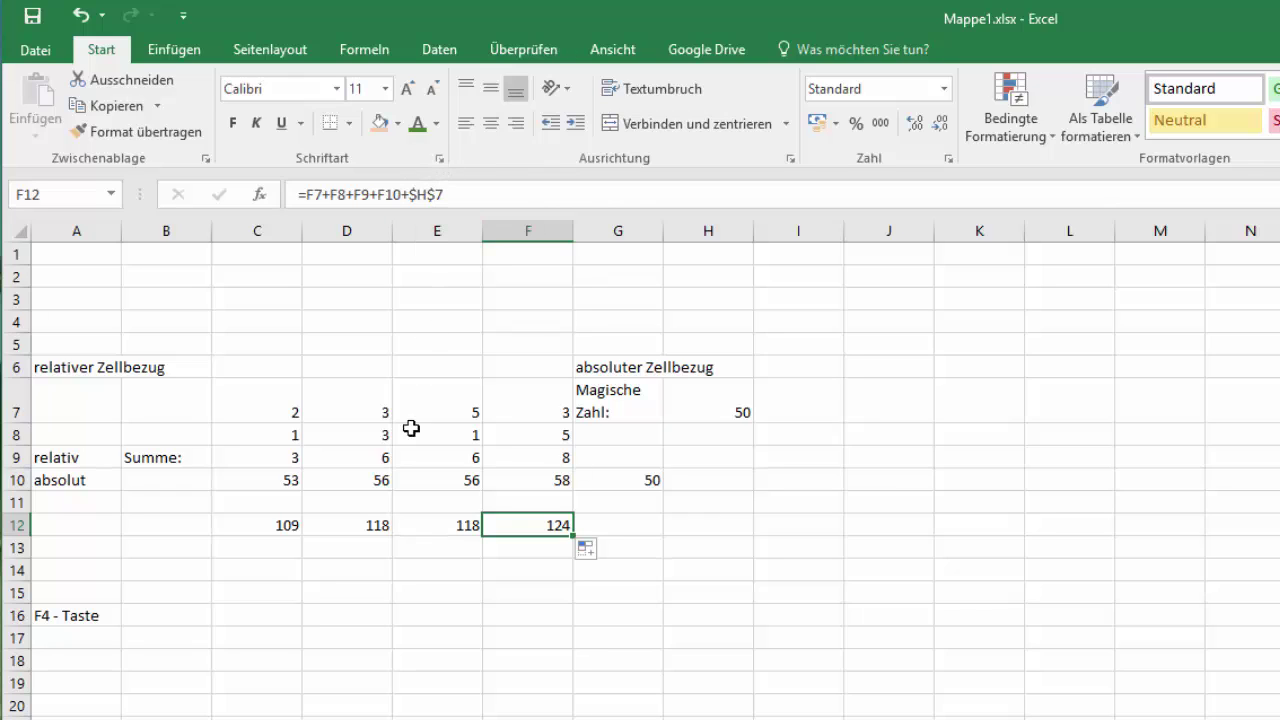
left_click(344, 677)
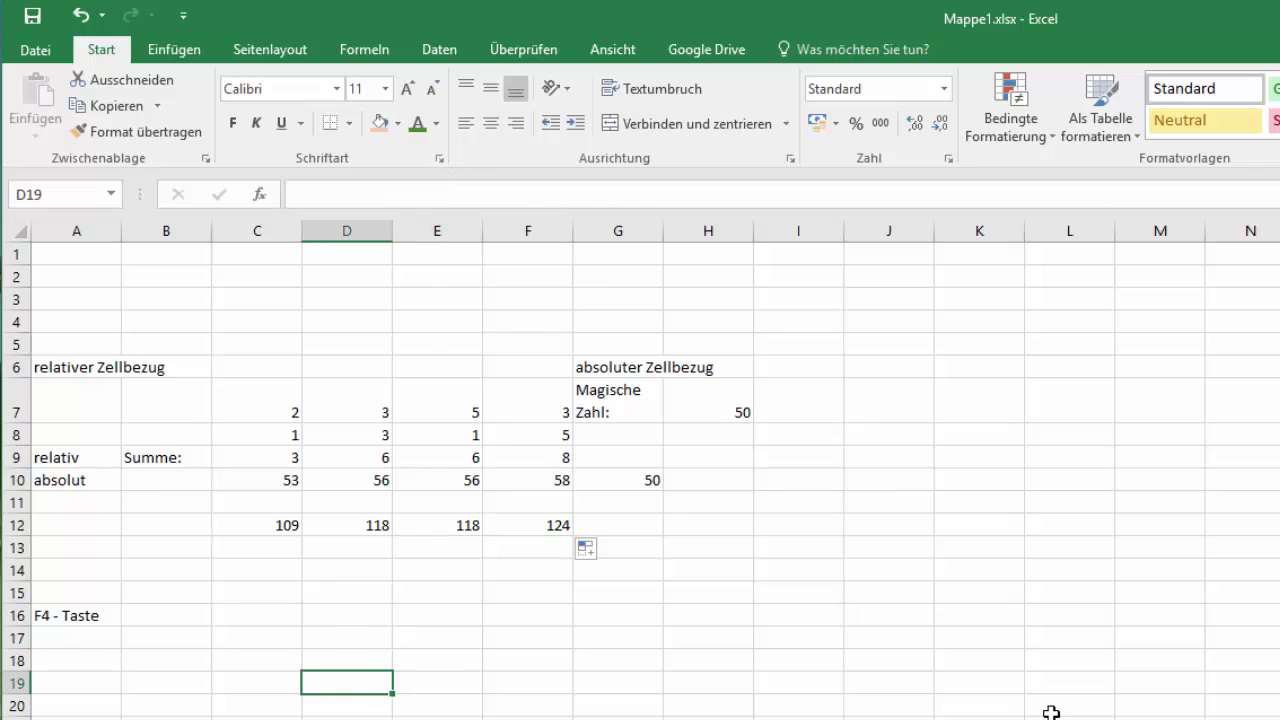